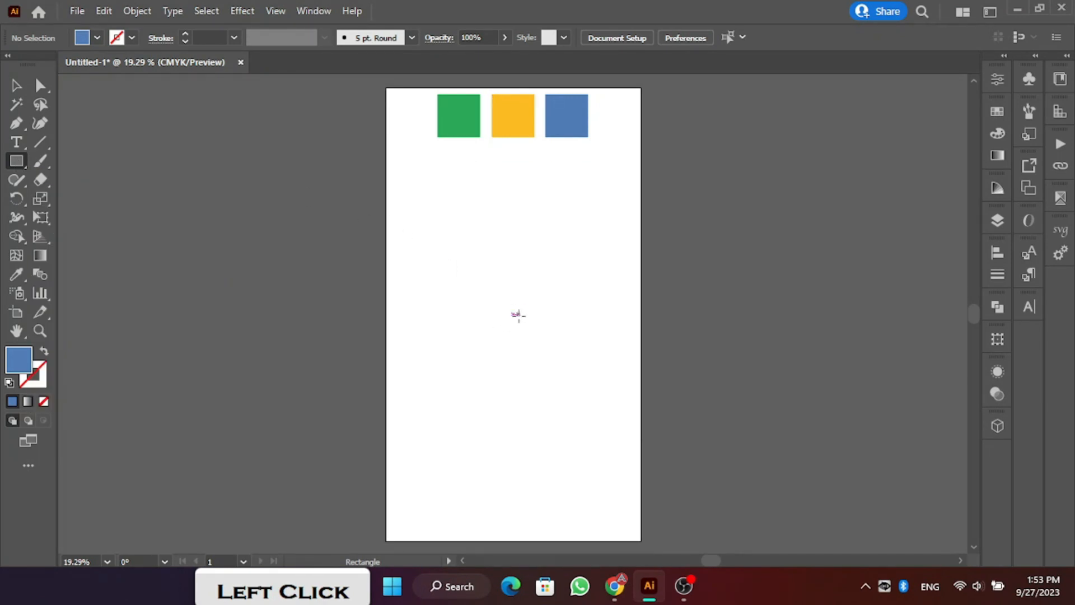
Create a rectangle 654 px wide and 894 px high starting from the middle of the artboard.
click(519, 316)
click(545, 258)
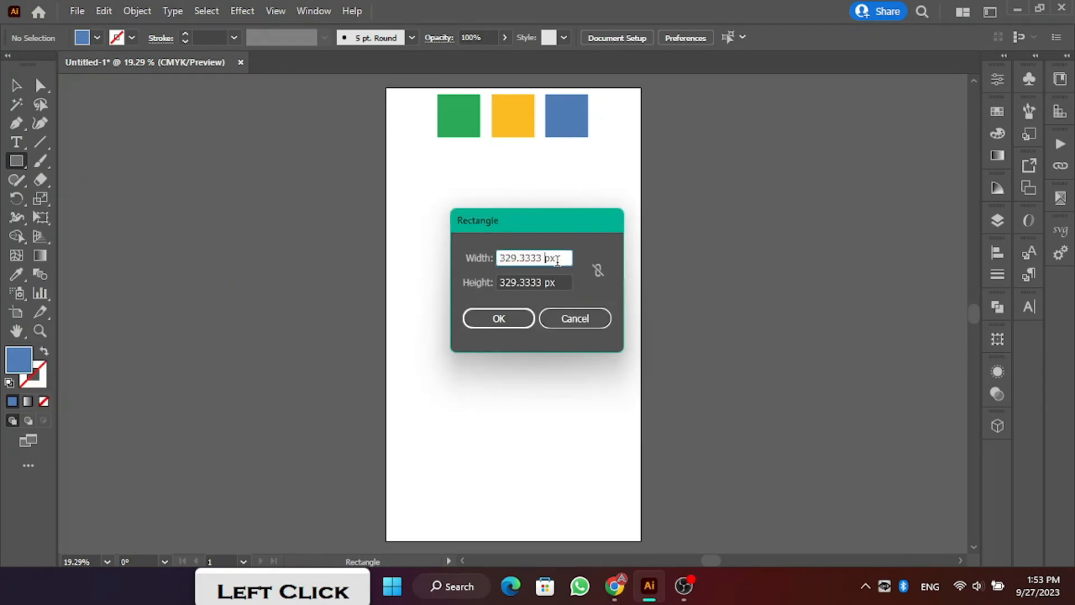
key(BackSpace)
key(BackSpace)
key(BackSpace)
key(BackSpace)
key(BackSpace)
key(BackSpace)
key(BackSpace)
key(BackSpace)
key(BackSpace)
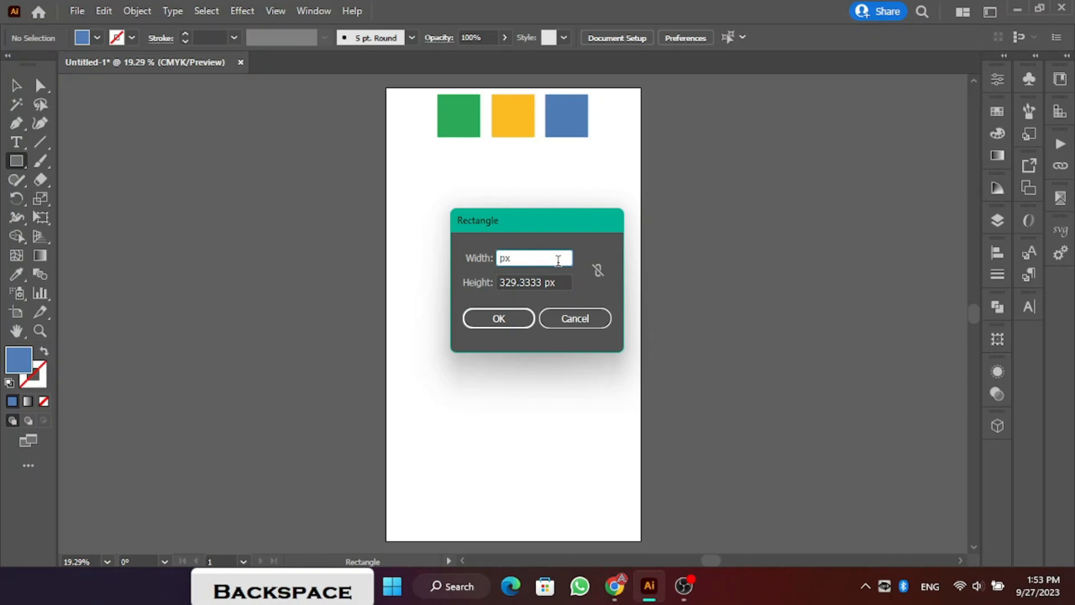
text(654)
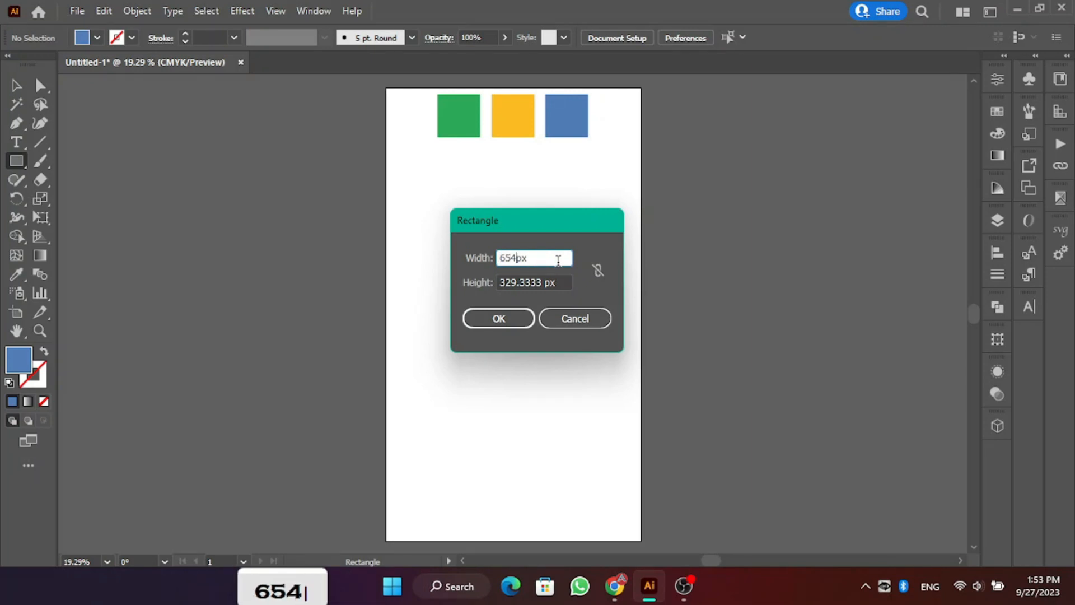
click(538, 282)
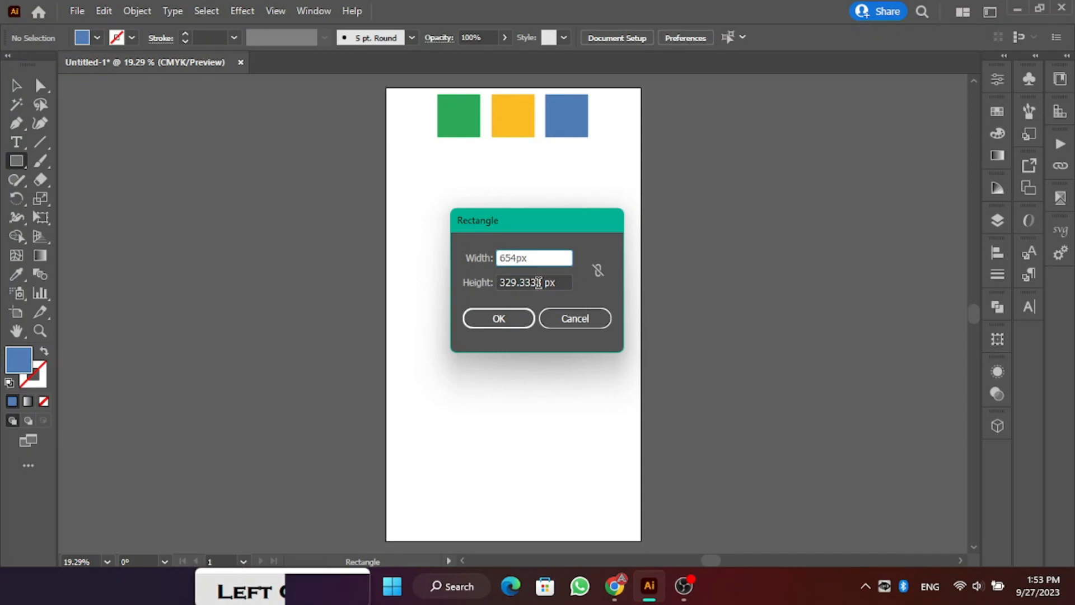
key(Right)
key(BackSpace)
key(BackSpace)
key(BackSpace)
key(BackSpace)
key(BackSpace)
key(BackSpace)
key(BackSpace)
key(BackSpace)
key(BackSpace)
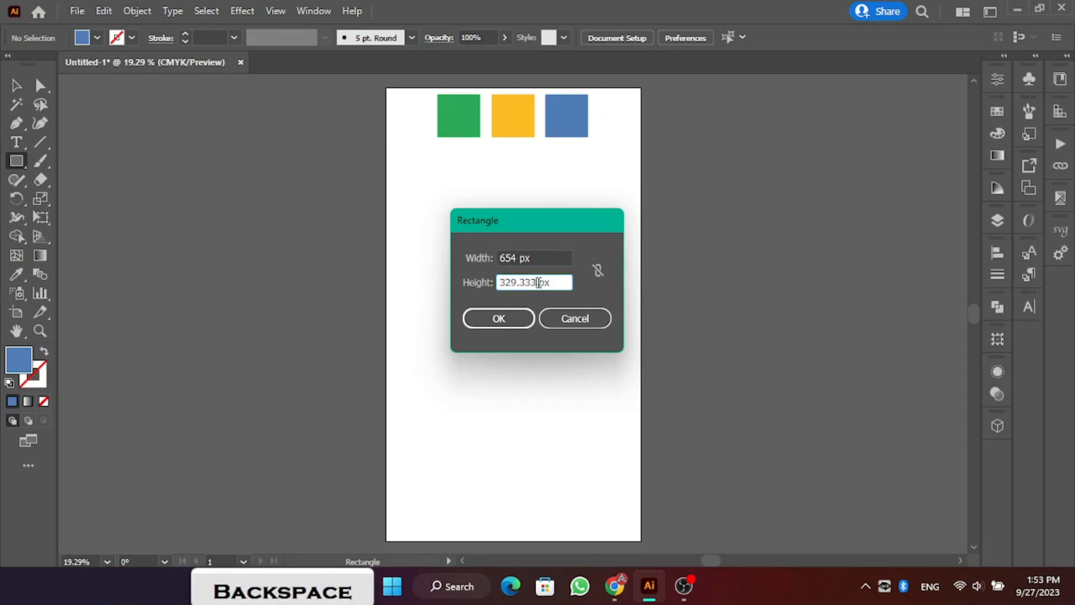
text(894)
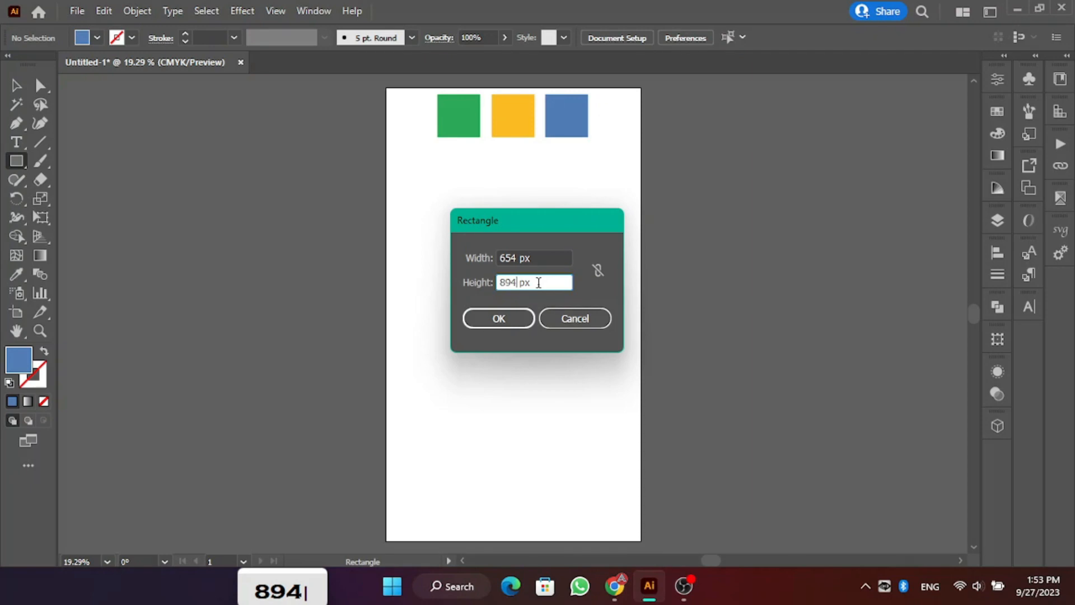
click(494, 319)
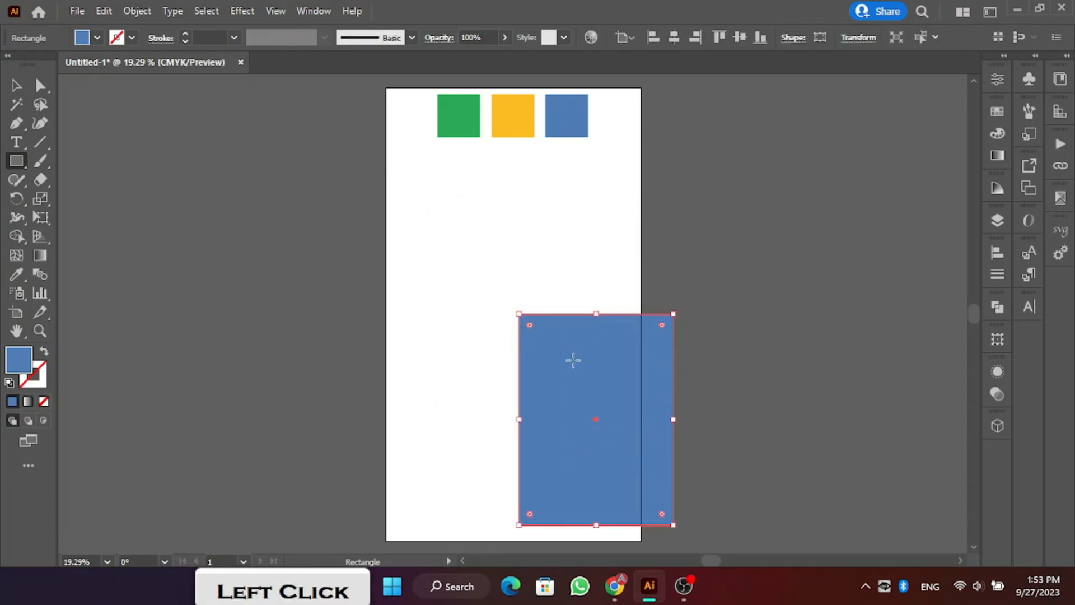
Set the new rectangle's width to 326 px.
click(996, 341)
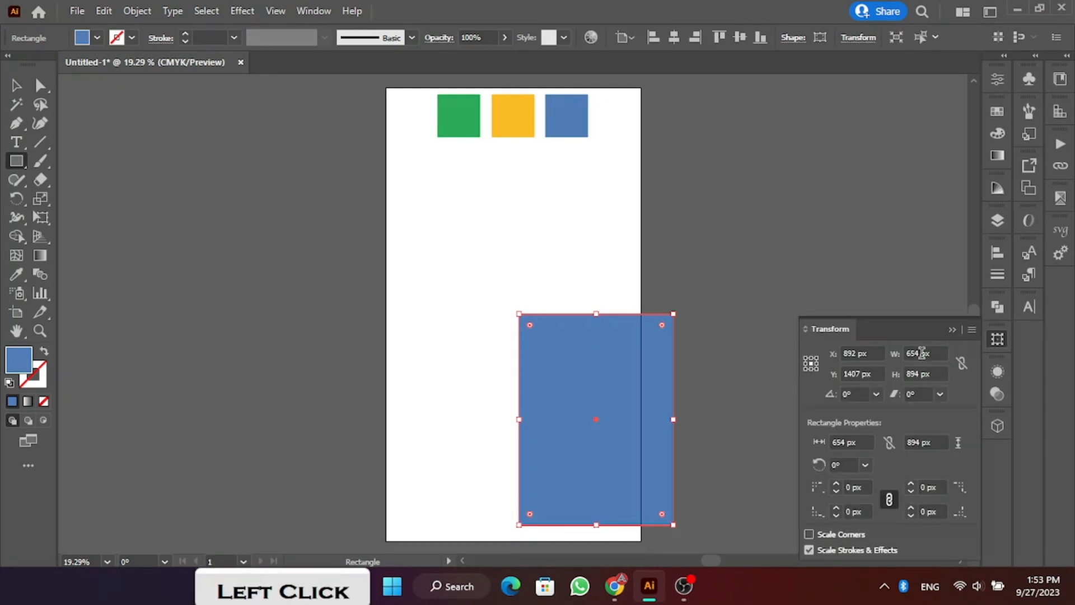
click(848, 443)
key(BackSpace)
key(BackSpace)
key(BackSpace)
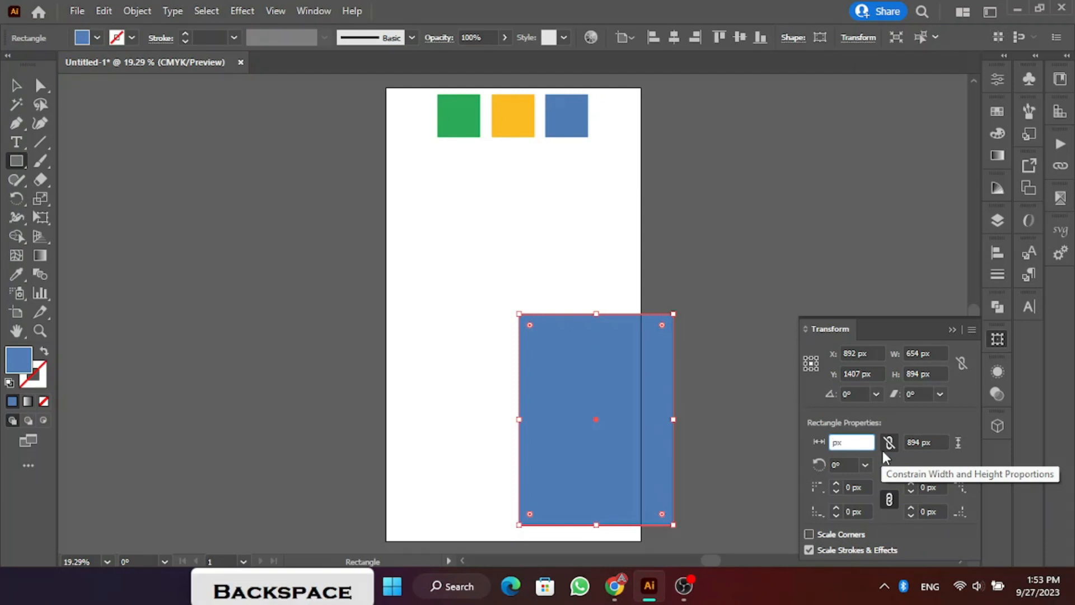
text(326)
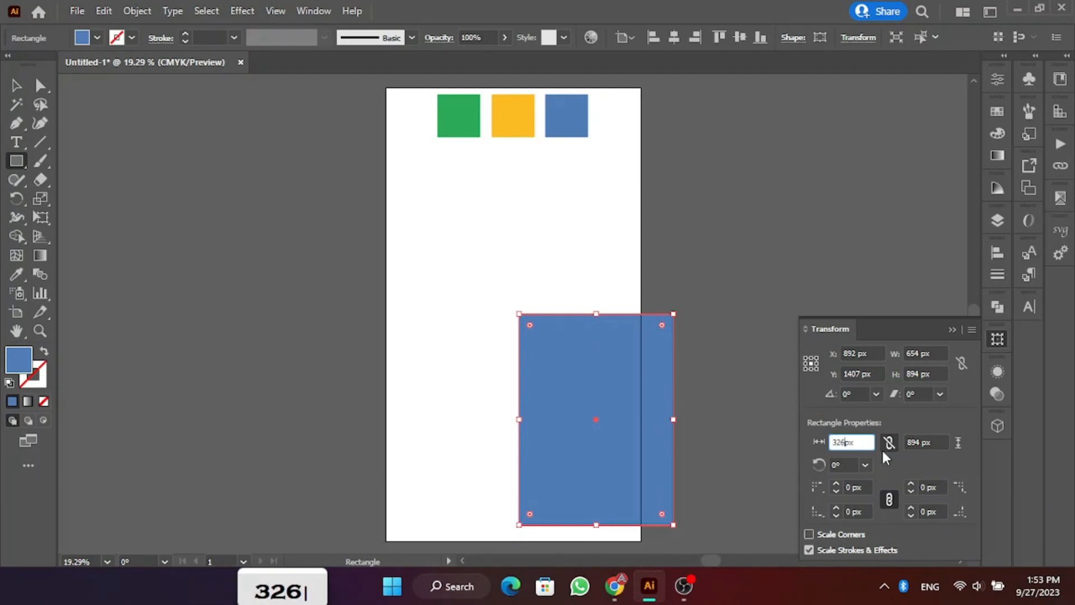
key(Return)
Set the rectangle's height to 980 px.
click(941, 443)
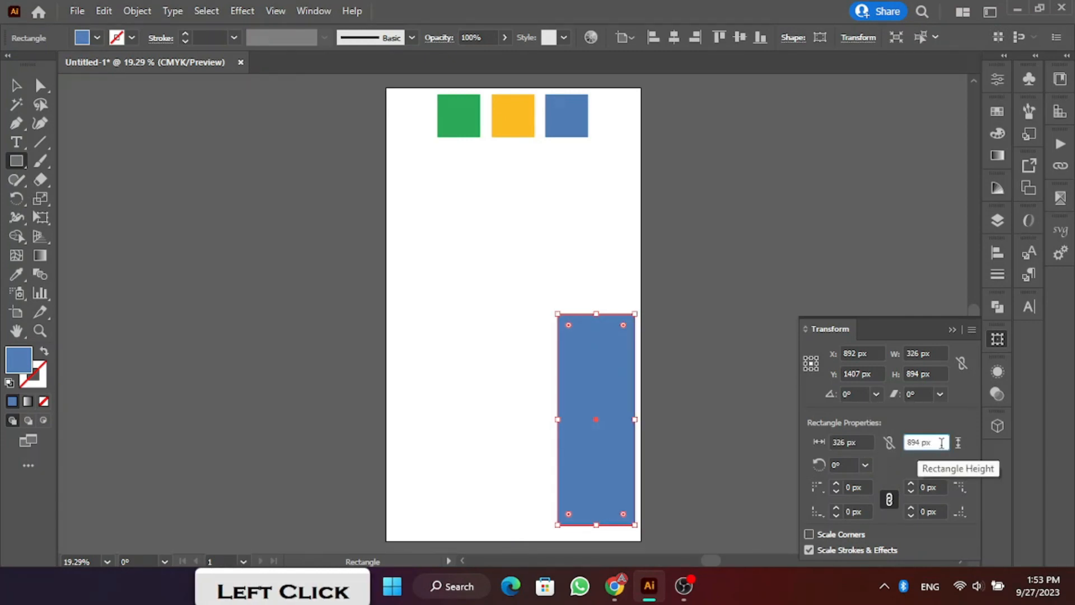
key(BackSpace)
key(BackSpace)
key(BackSpace)
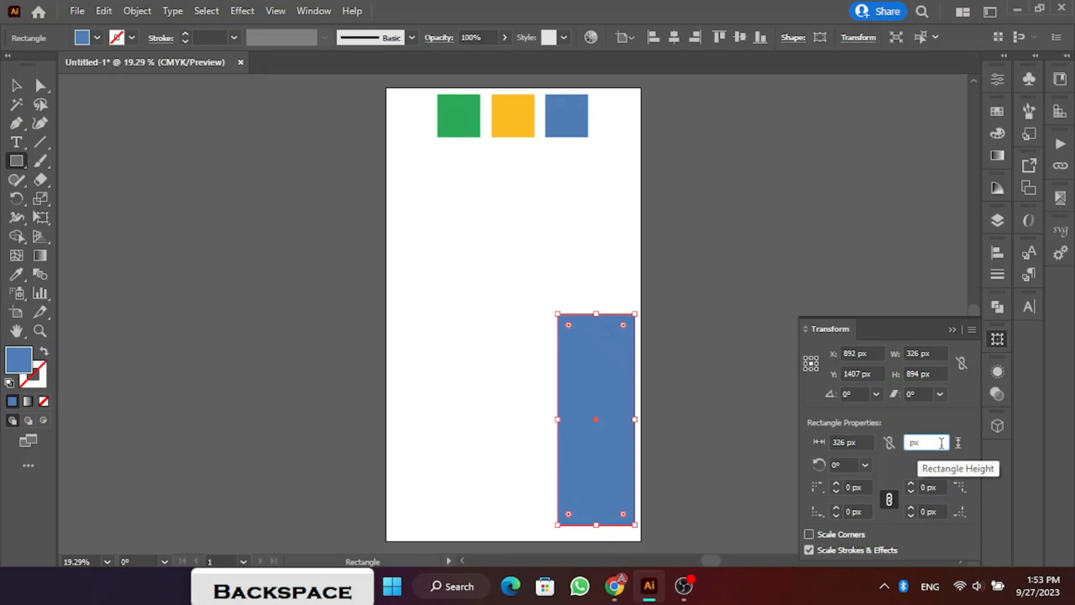
text(980)
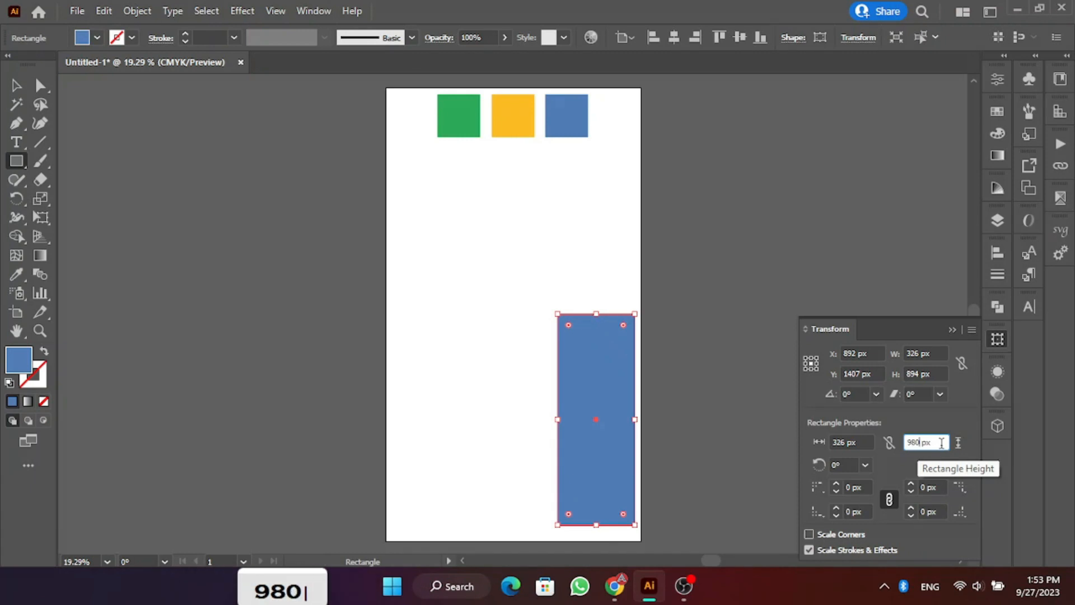
key(Return)
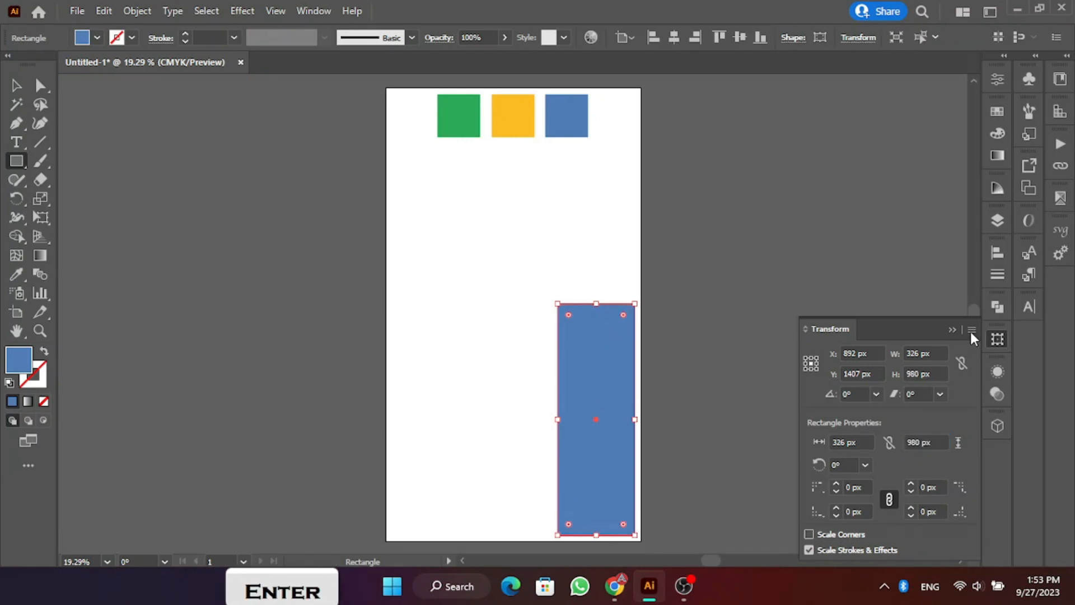
click(954, 329)
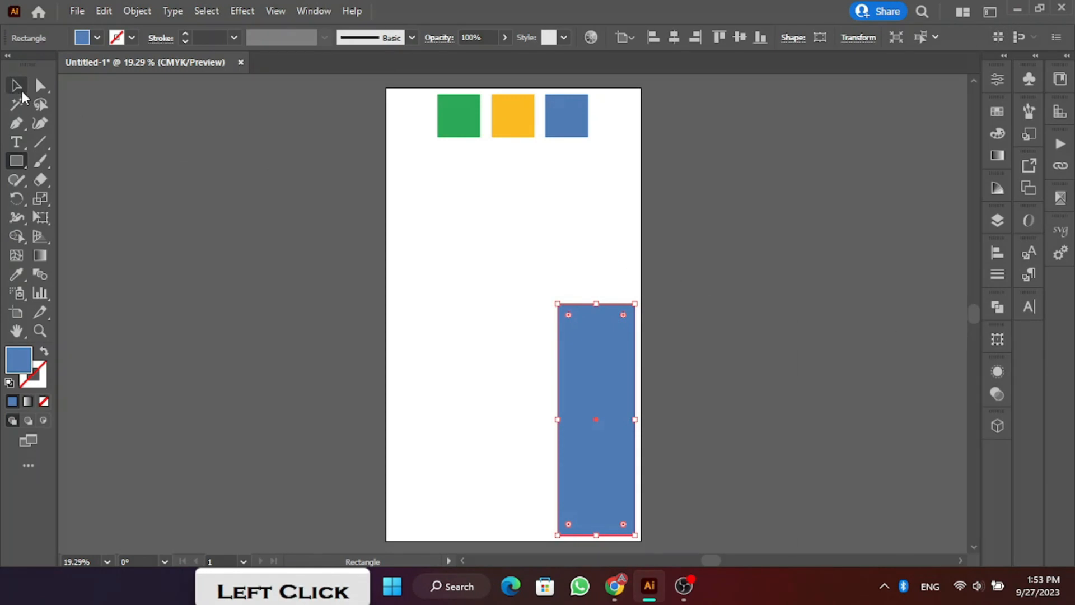
Duplicate the tall blue rectangle horizontally to its left, leaving a gap between the two, and deselect it.
click(16, 86)
click(398, 249)
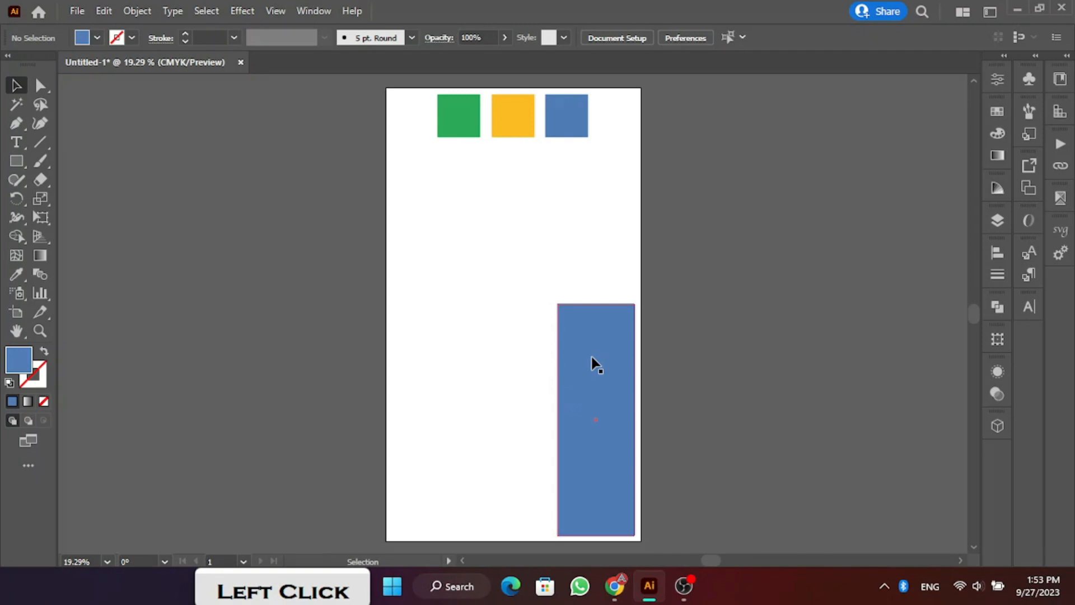
drag(592, 357, 467, 363)
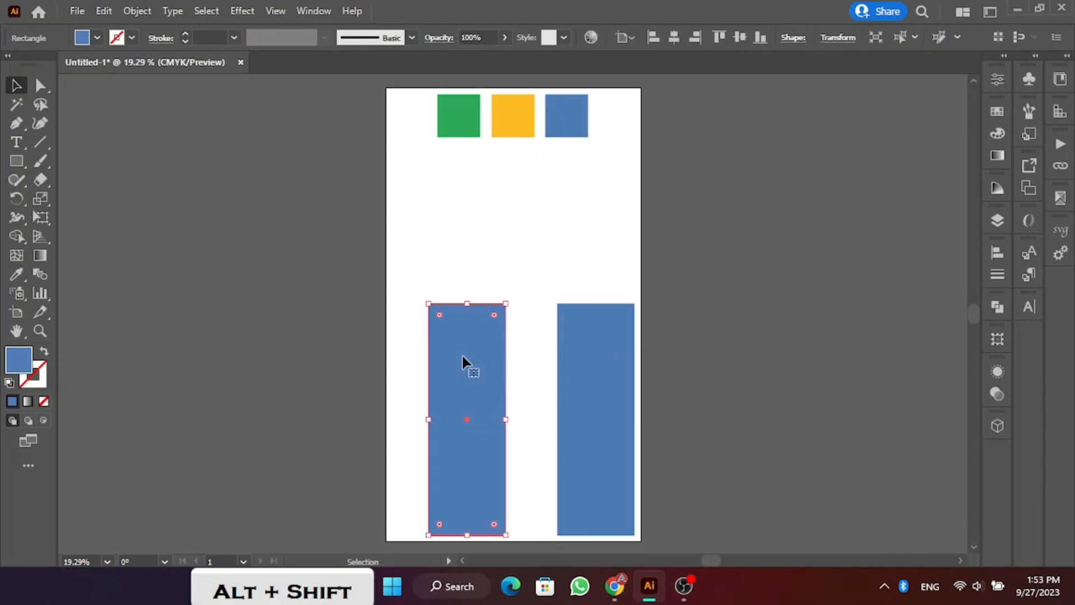
click(17, 164)
click(23, 86)
click(173, 181)
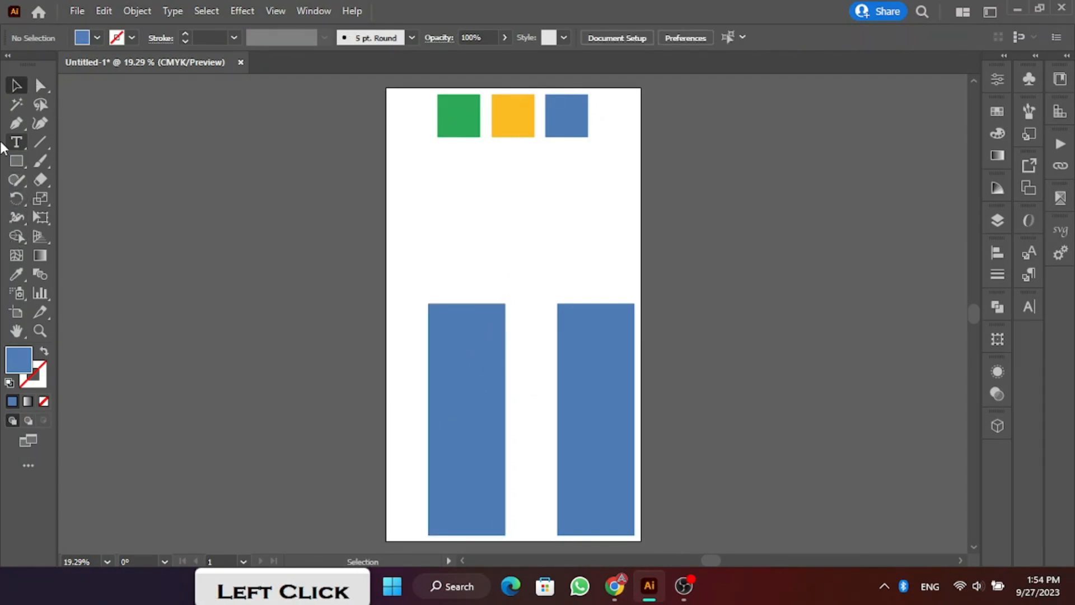
Draw a square as wide as the left rectangle from its centre and round its corners fully into a circle.
click(20, 160)
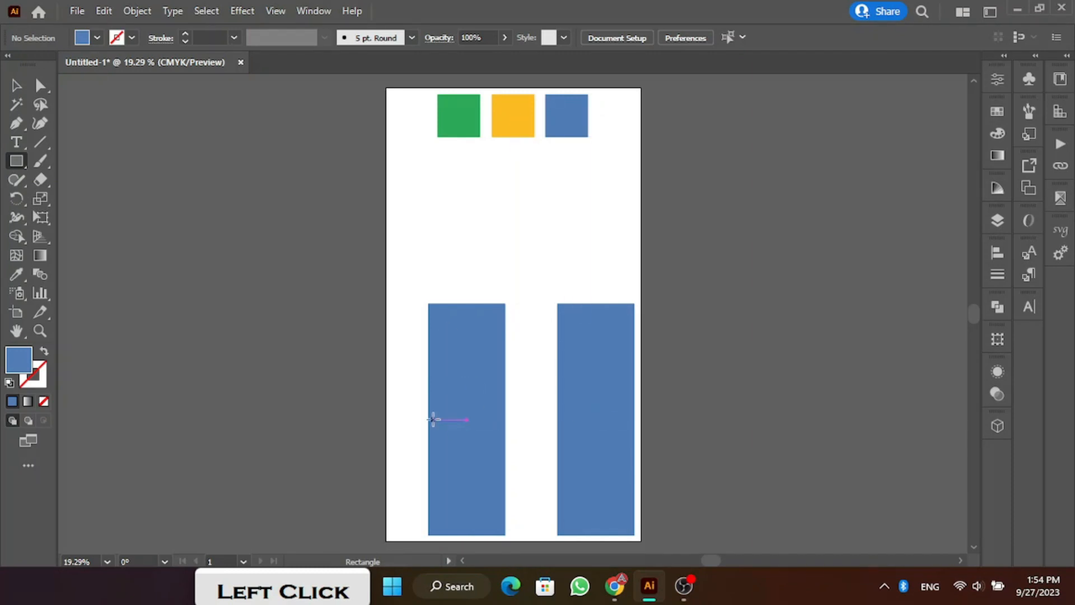
click(467, 419)
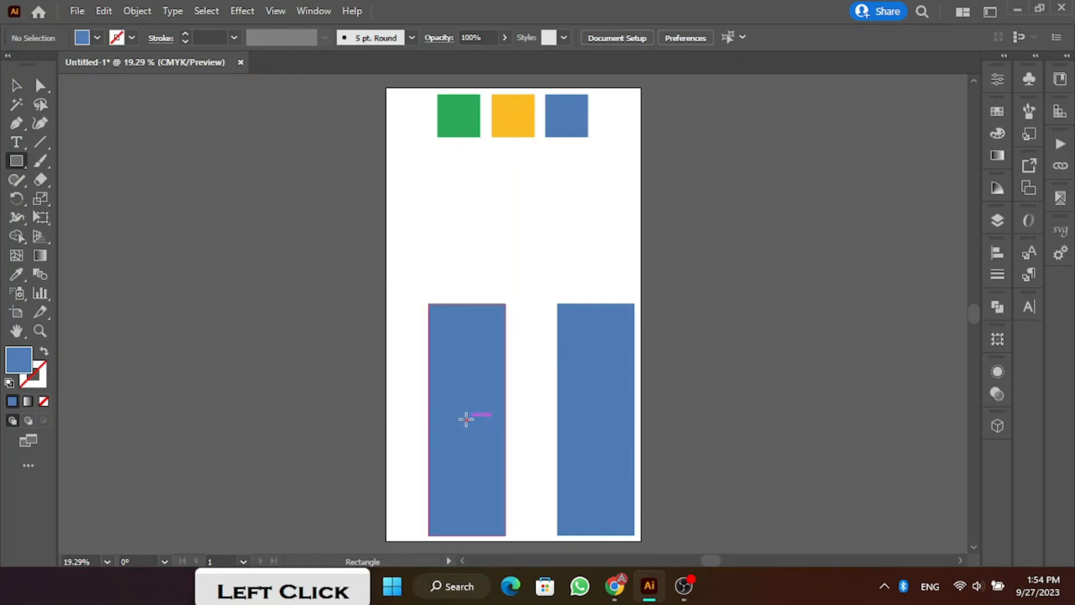
drag(466, 419, 505, 458)
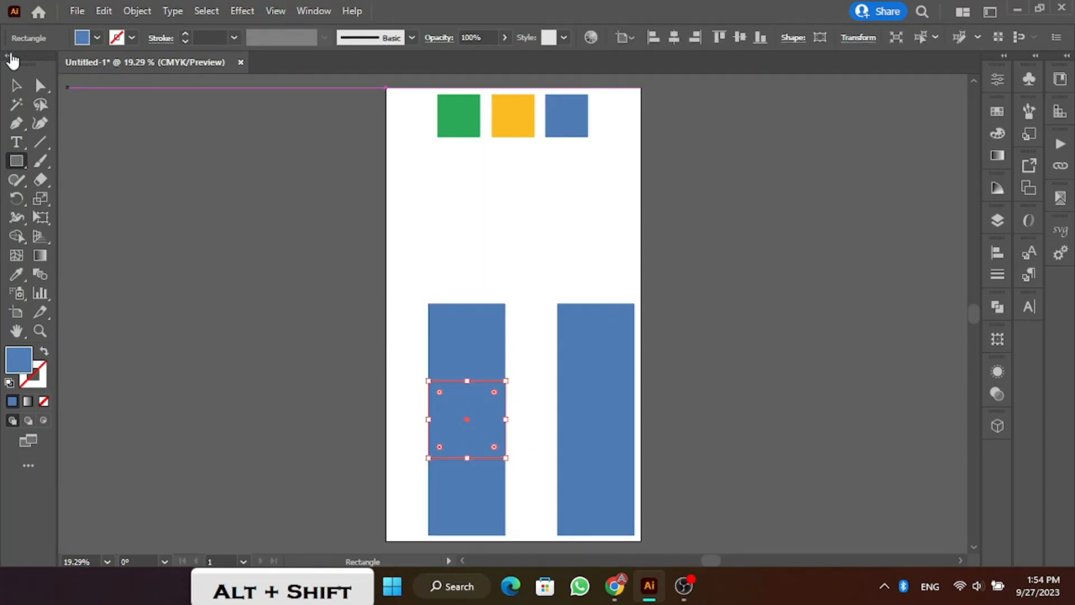
drag(439, 392, 470, 435)
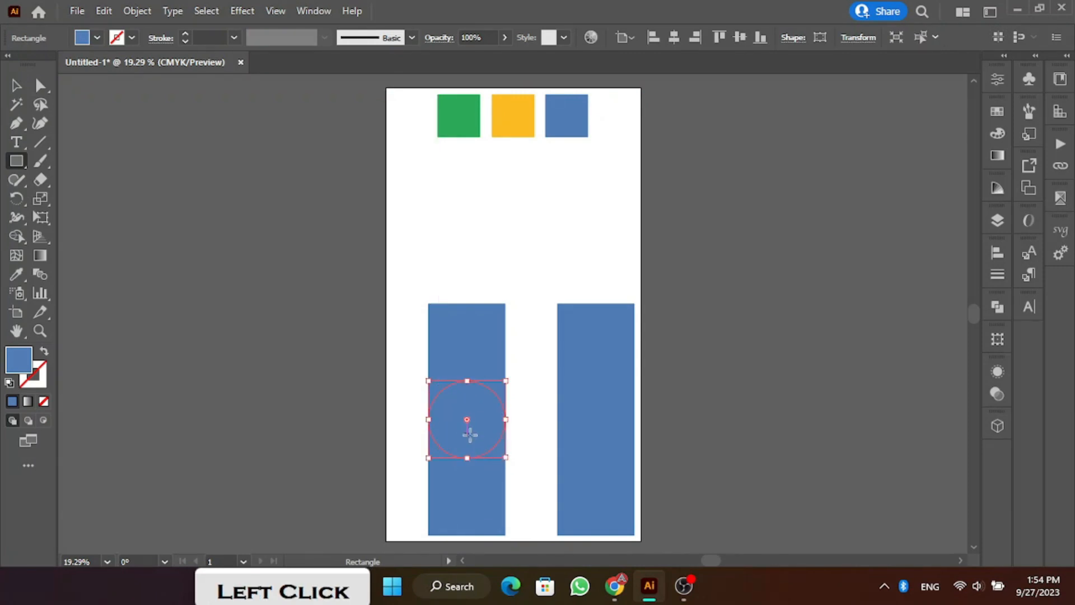
Fill the circle with the green of the sample square and move it down to the left rectangle's bottom edge.
click(19, 271)
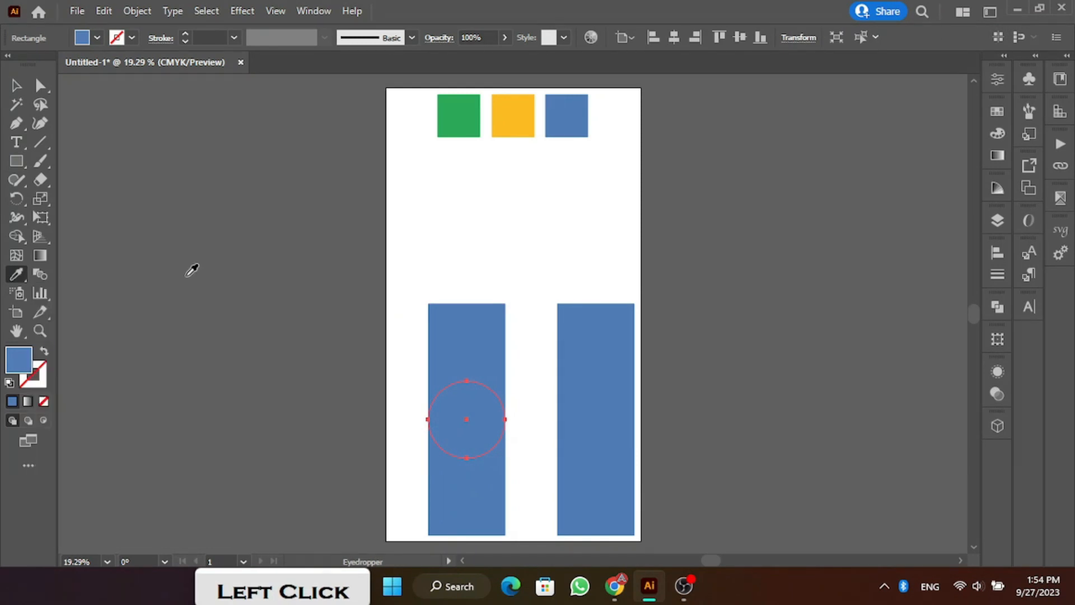
click(474, 108)
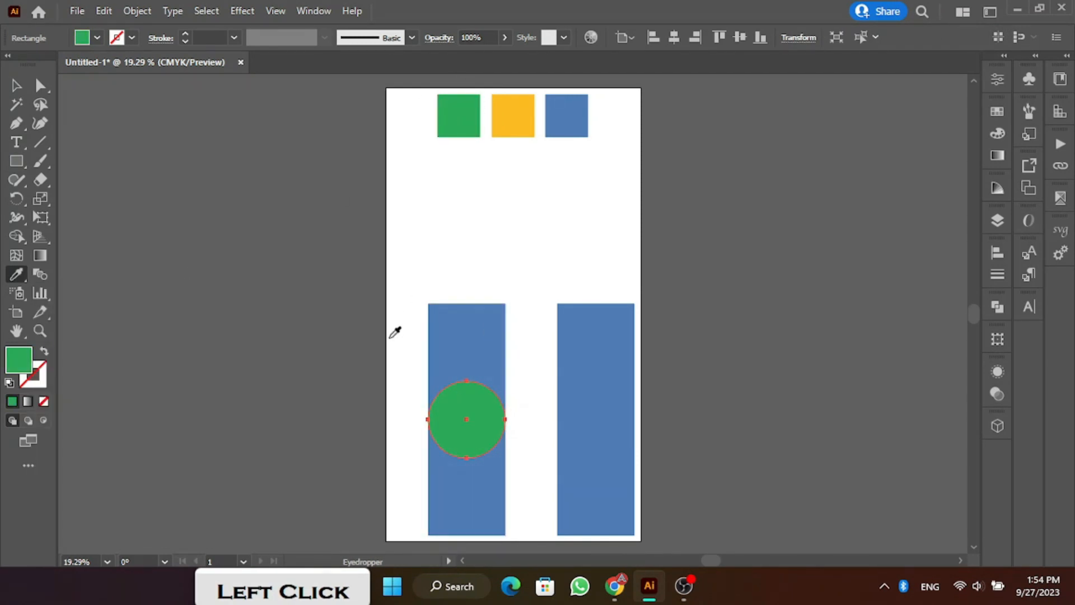
click(15, 86)
click(442, 249)
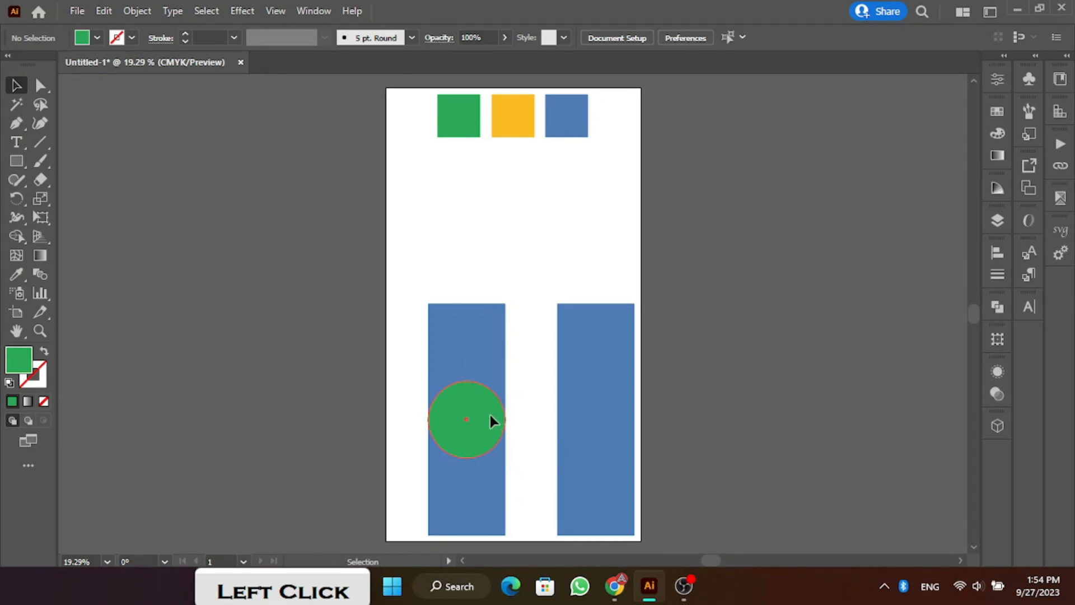
drag(490, 421, 479, 491)
Round the corners of both tall rectangles fully so they form vertical pill shapes.
click(463, 368)
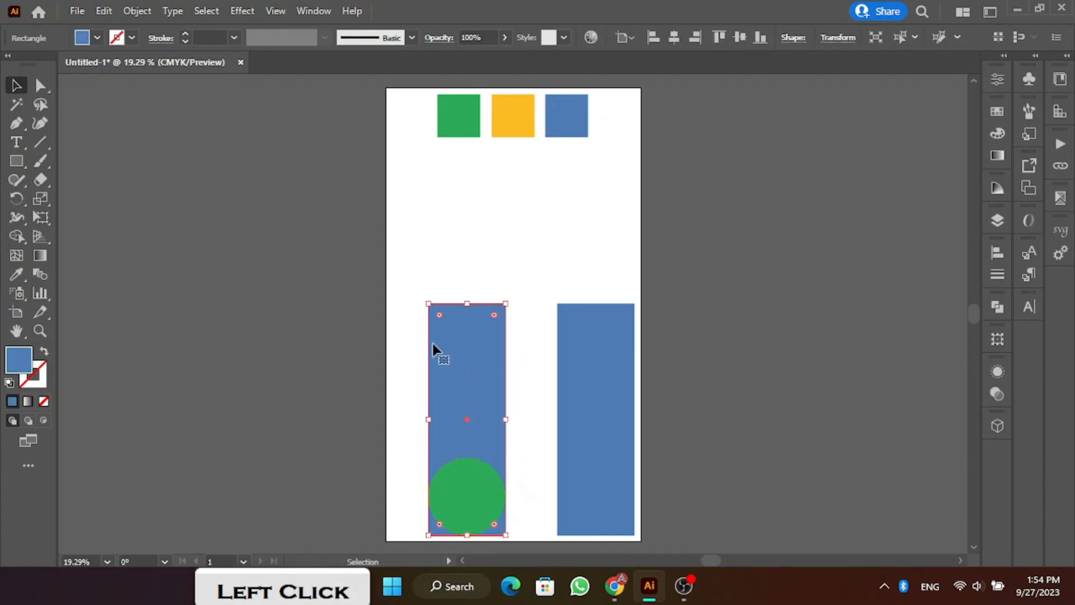
drag(438, 317, 494, 400)
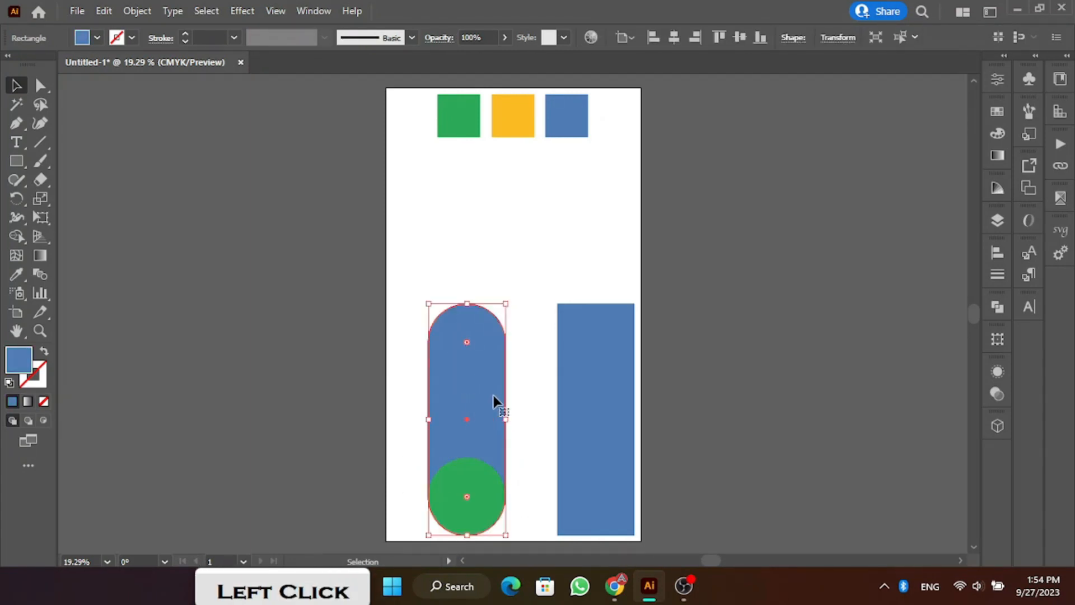
click(587, 347)
drag(568, 317, 617, 391)
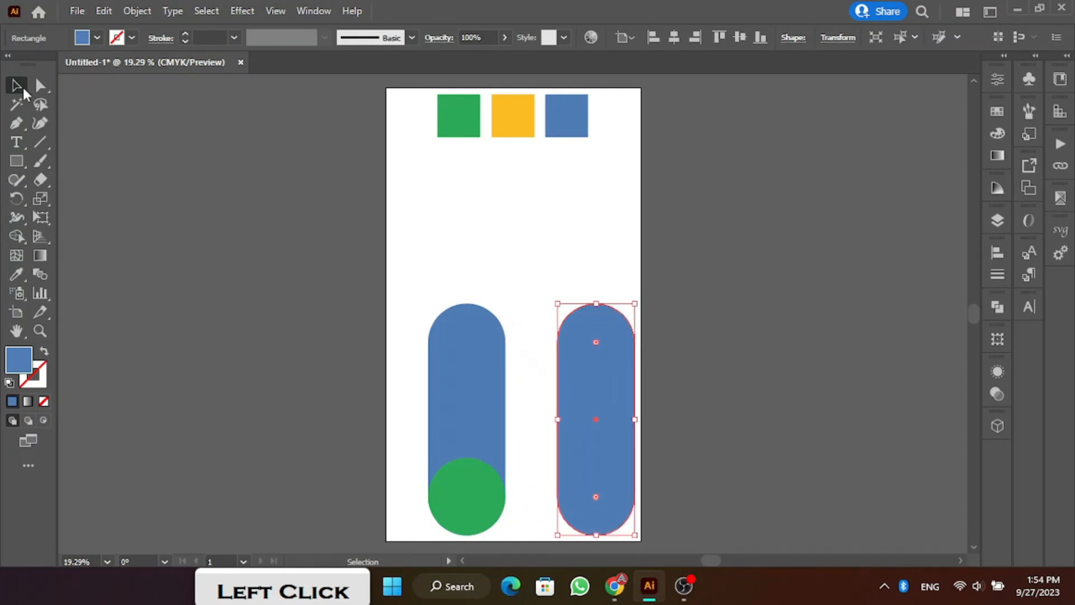
click(442, 194)
Fill the left pill with the yellow of the sample square and match the right pill to the blue sample.
click(485, 352)
click(16, 274)
click(505, 123)
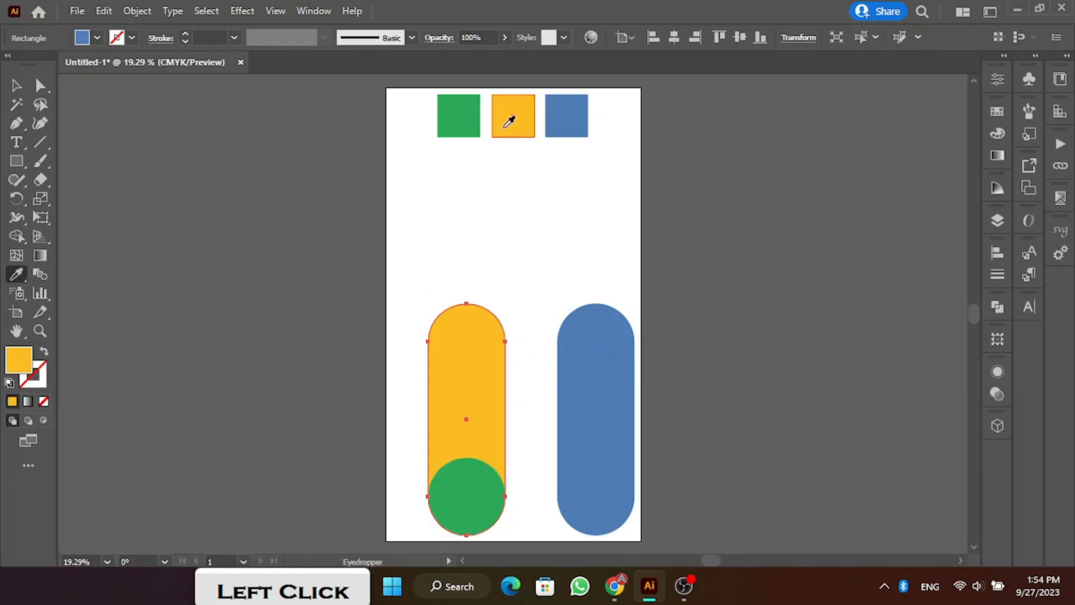
click(16, 86)
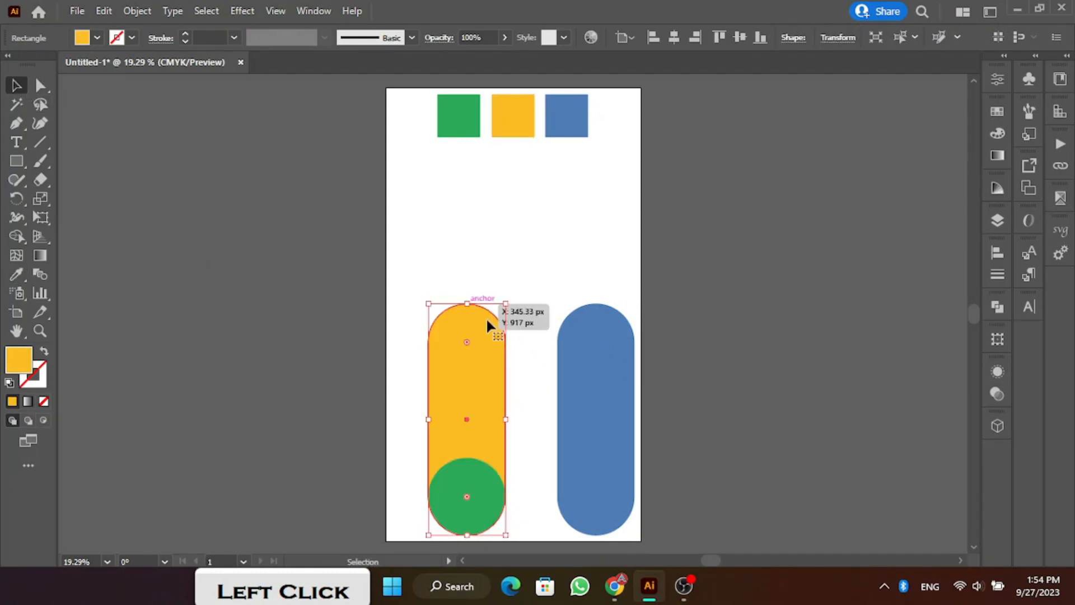
click(578, 345)
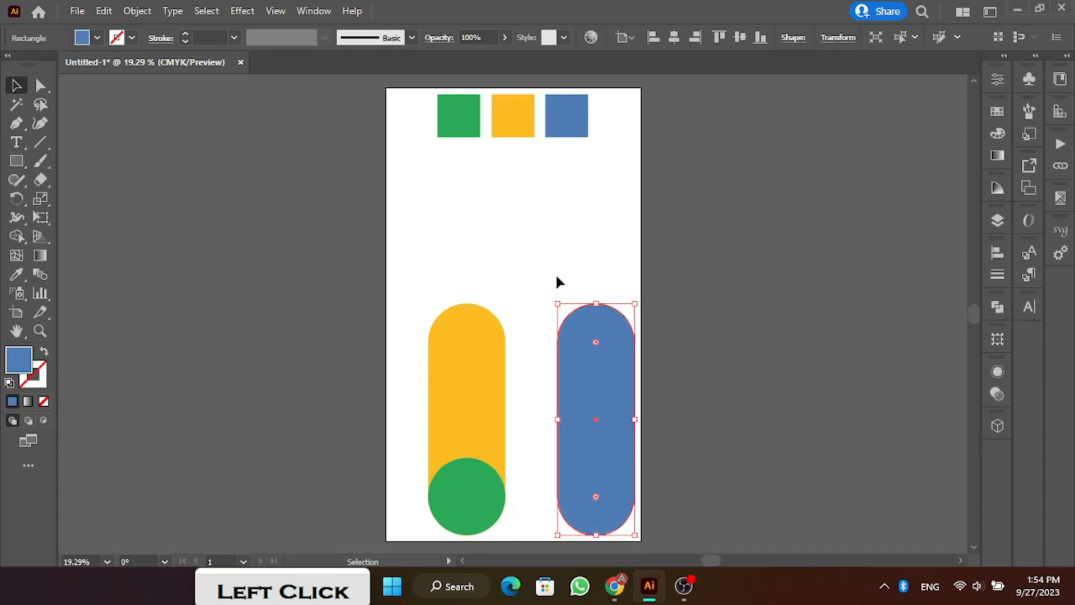
click(16, 274)
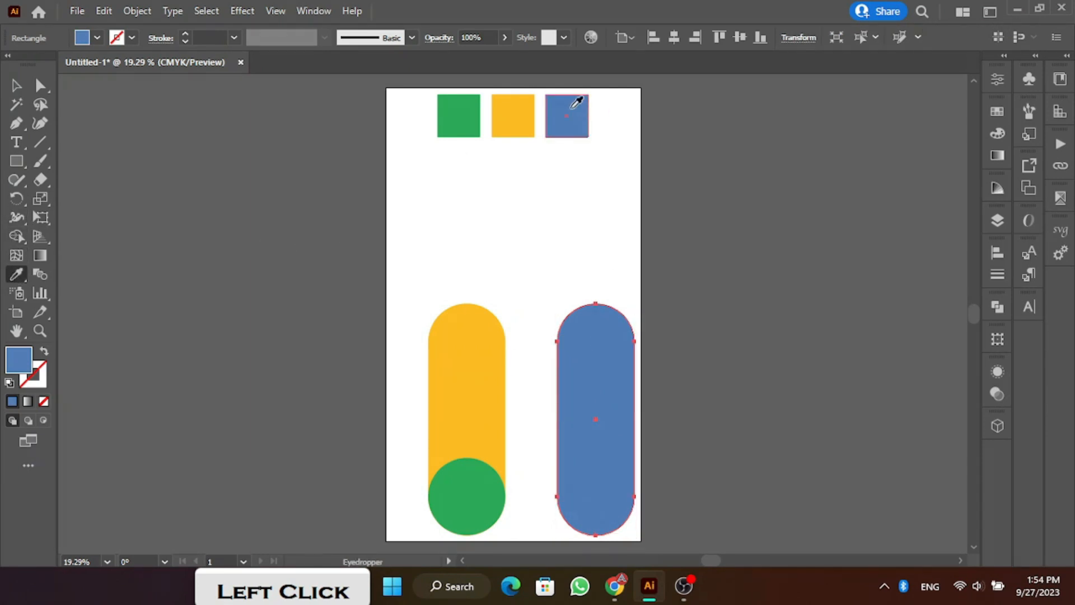
click(16, 85)
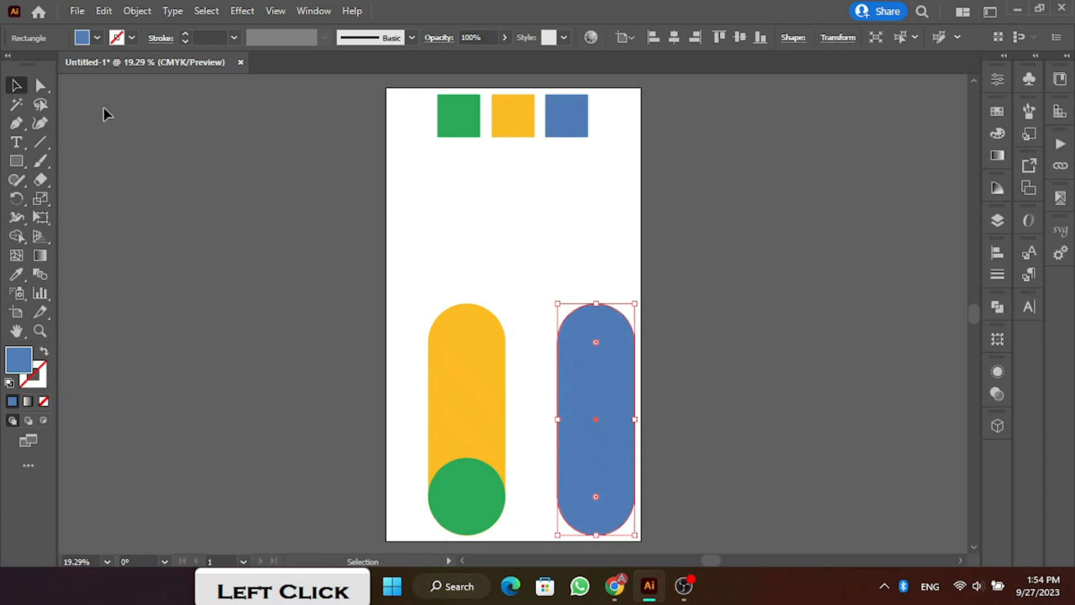
click(478, 218)
Group the yellow pill and the green circle together.
drag(415, 283, 520, 479)
right_click(466, 369)
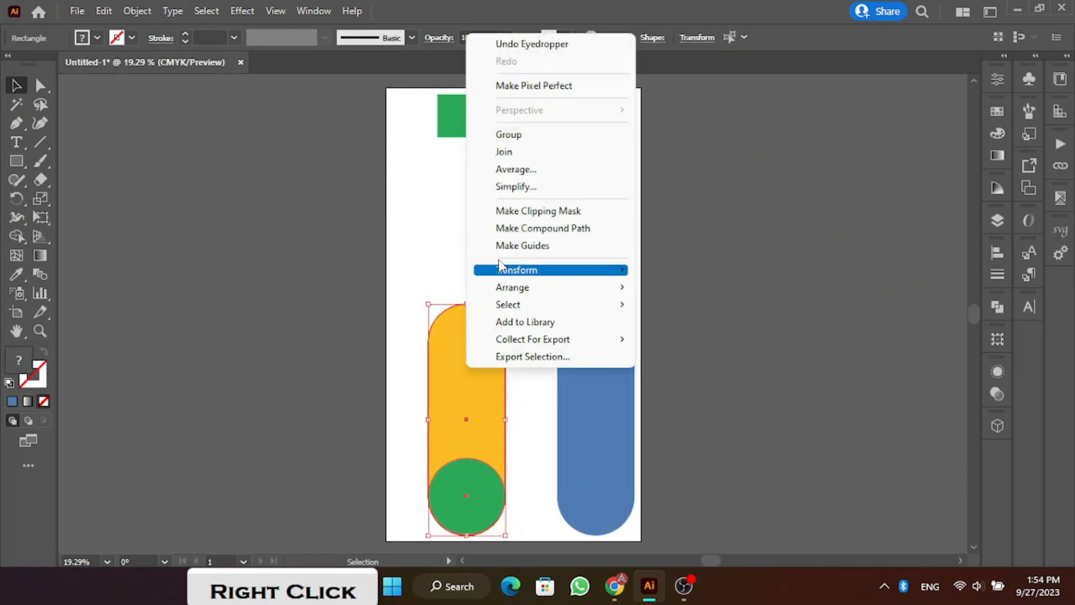
click(527, 136)
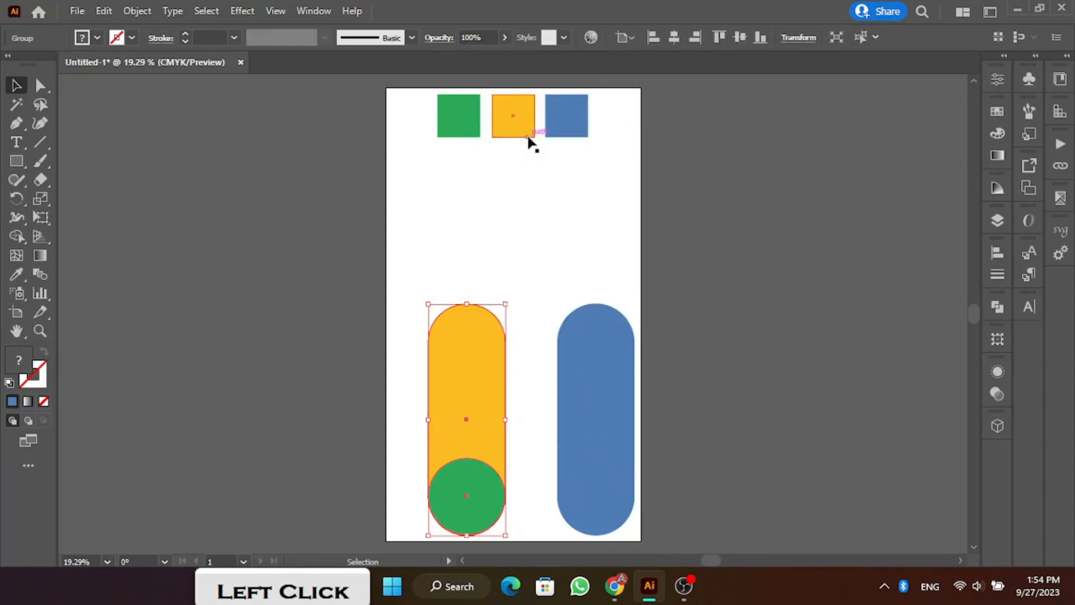
Rotate the group of the yellow pill and green circle to -30° so it leans to the right.
click(527, 244)
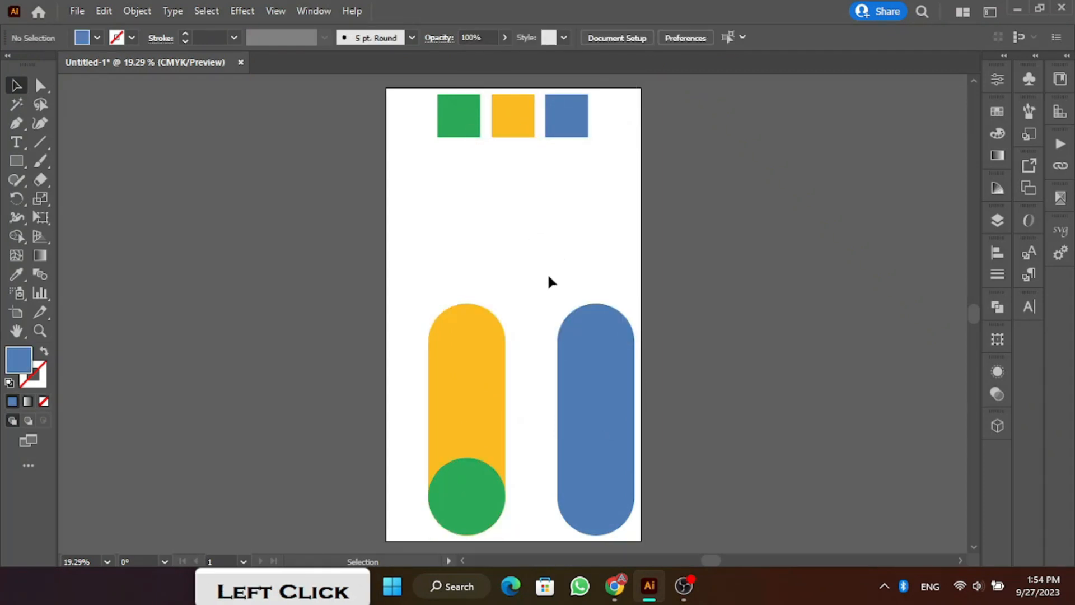
click(448, 369)
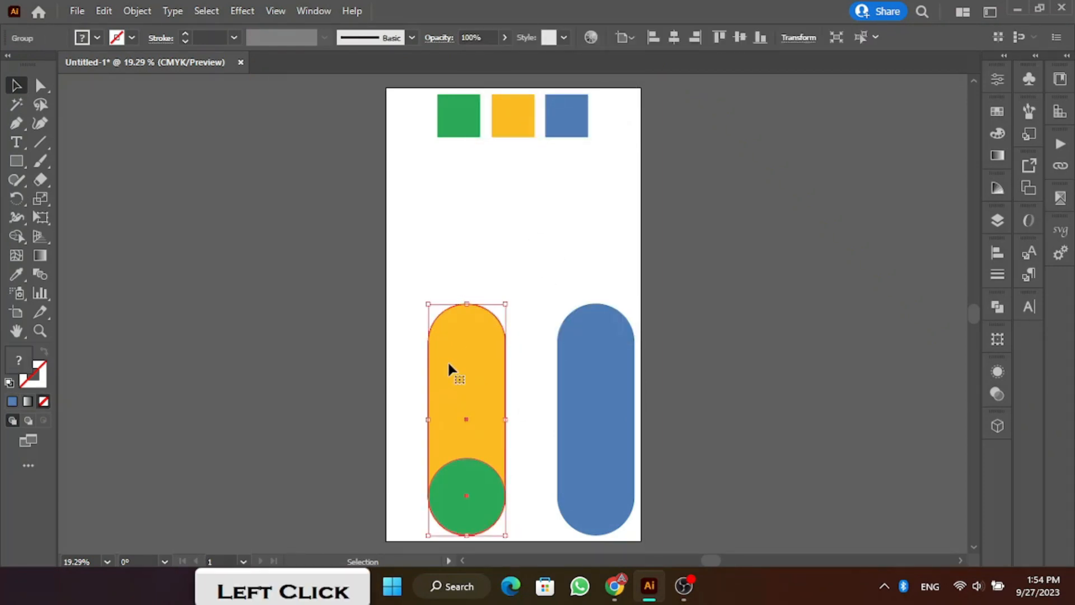
click(998, 339)
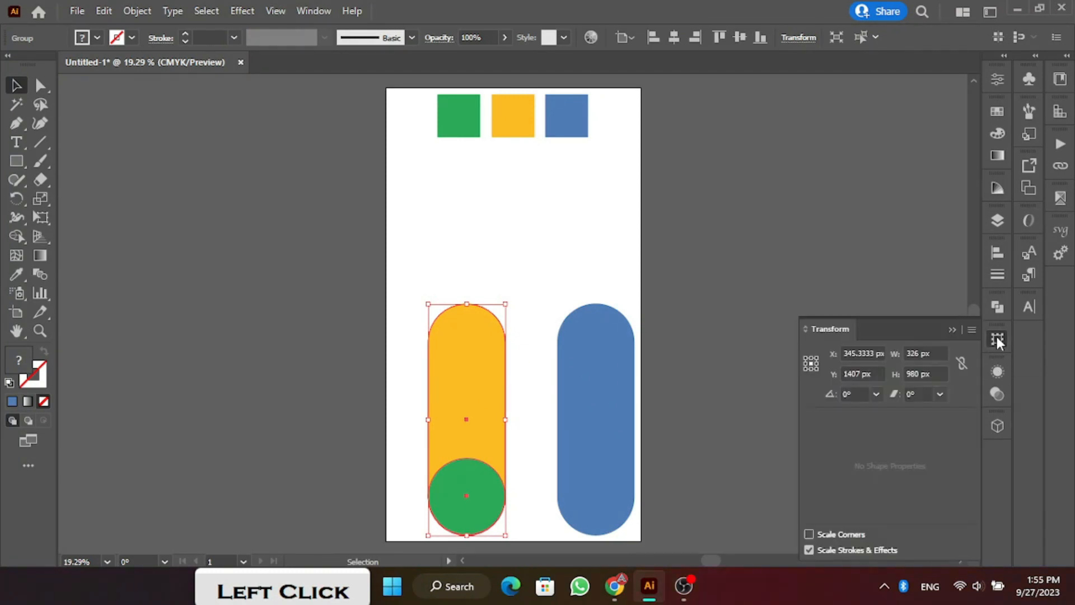
click(876, 394)
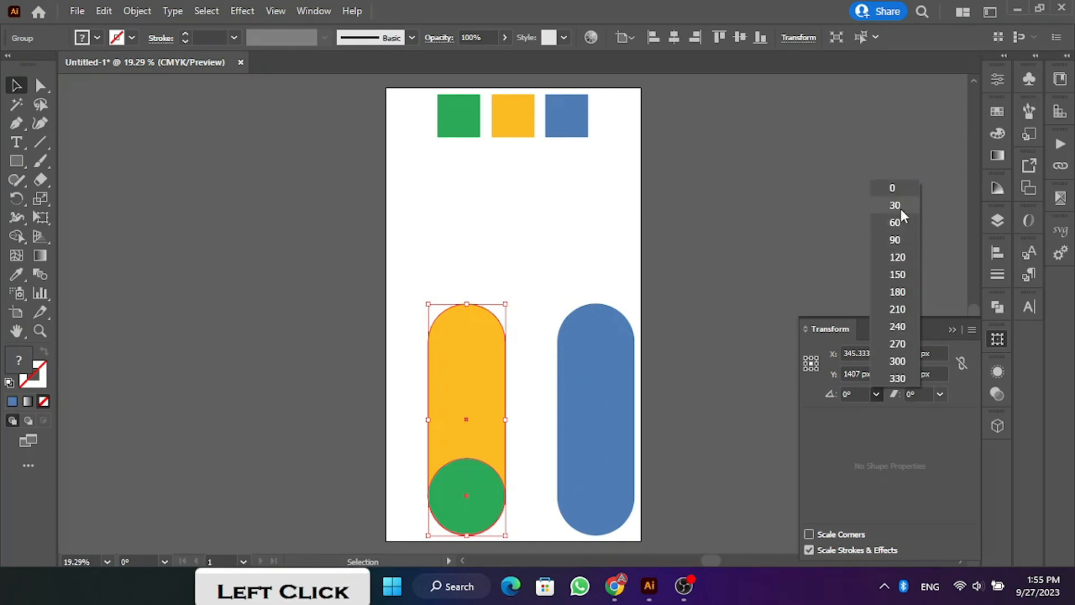
click(898, 206)
click(851, 397)
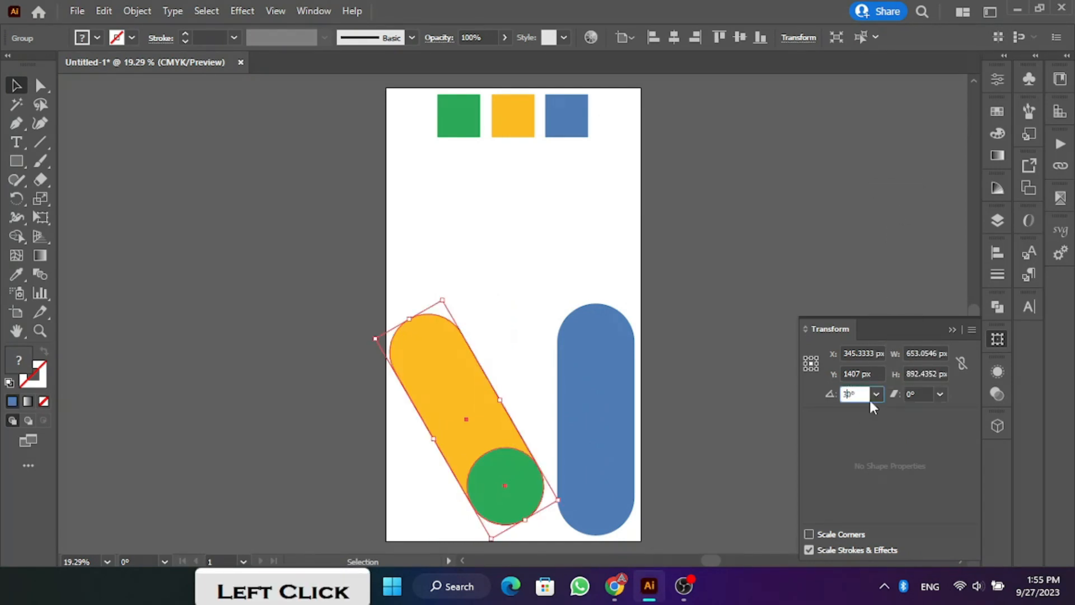
text(-)
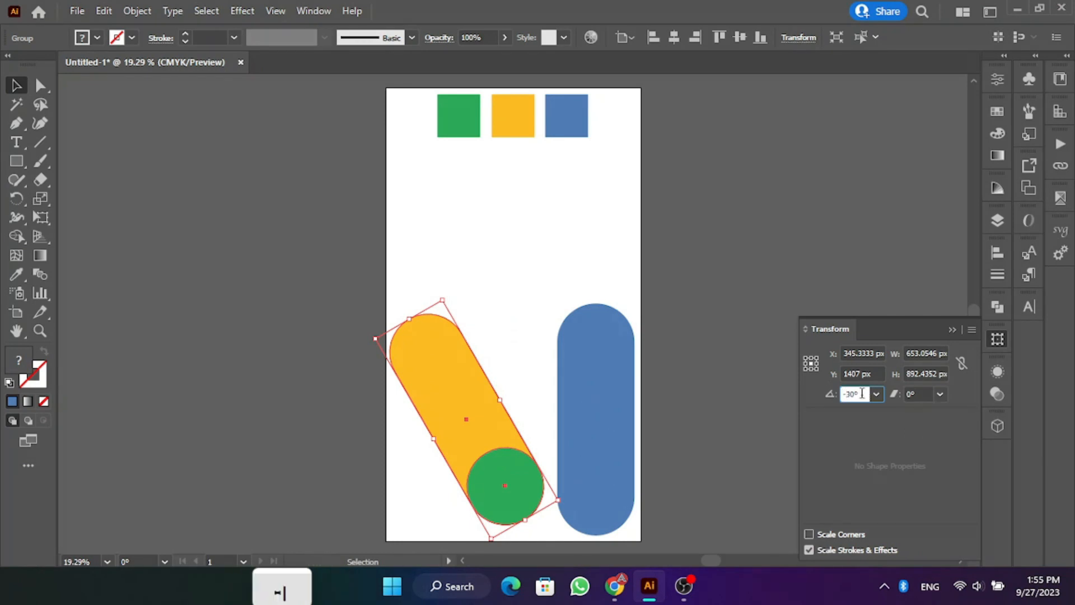
click(808, 406)
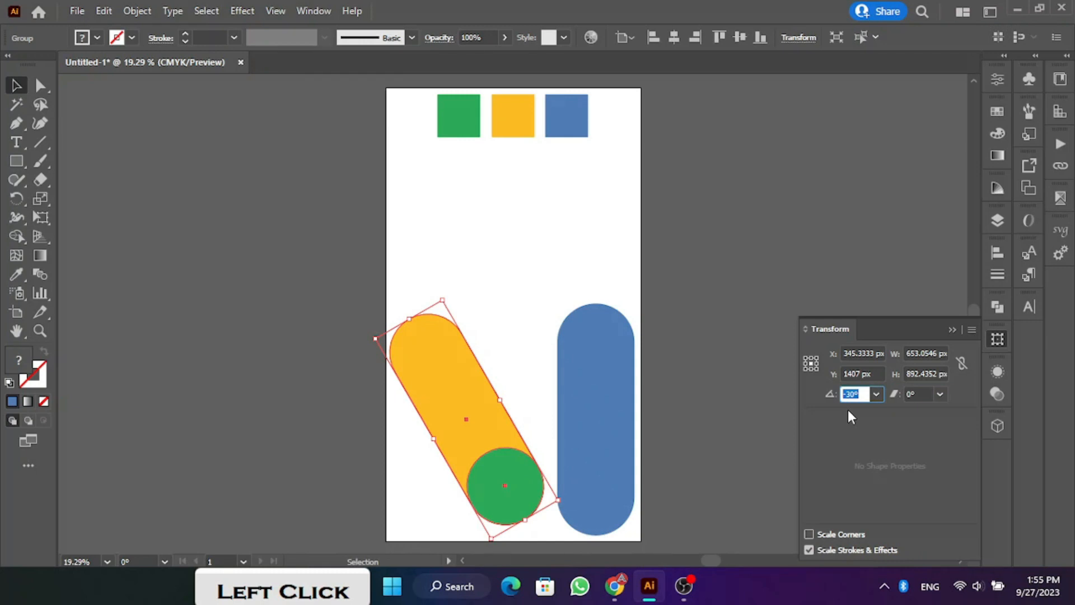
key(Return)
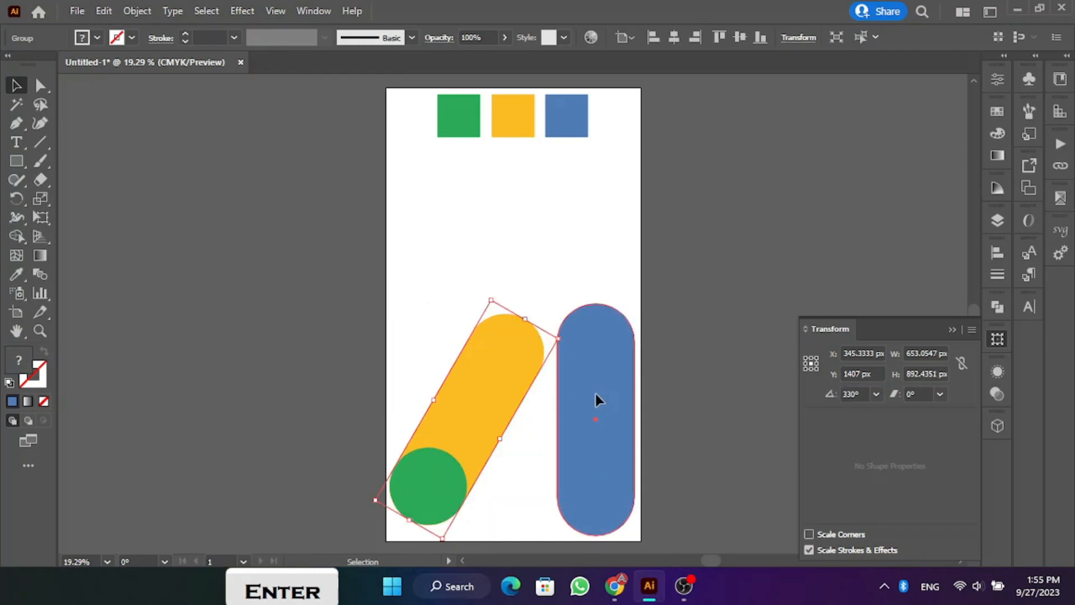
Rotate the blue pill to 30° so it leans toward the yellow pill.
click(596, 397)
click(875, 395)
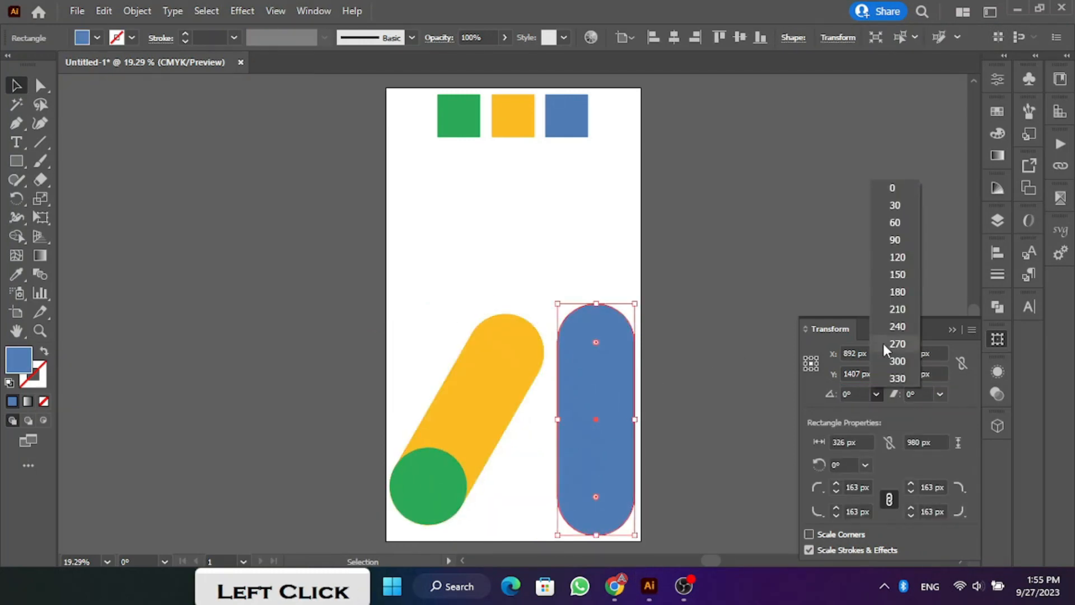
click(896, 206)
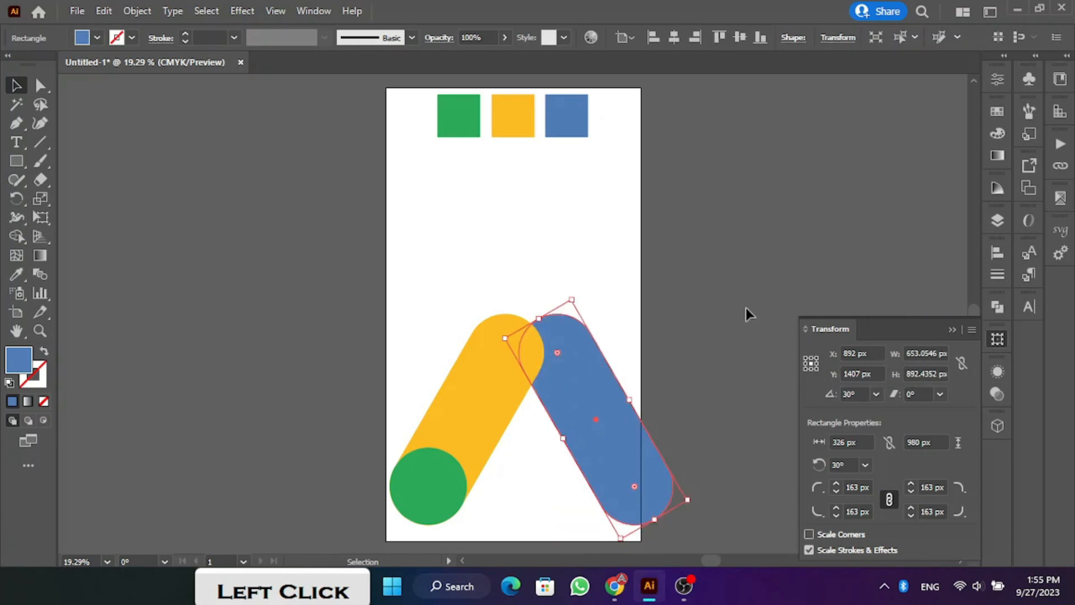
click(952, 329)
click(728, 287)
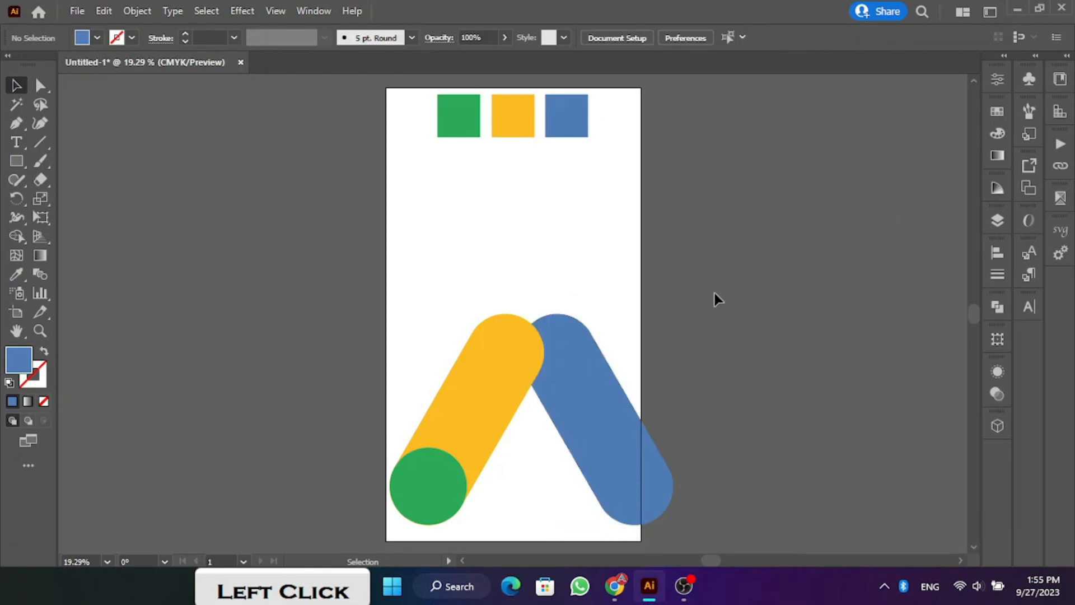
Center the yellow-green group and the blue pill horizontally and vertically on the artboard so they cross.
click(487, 401)
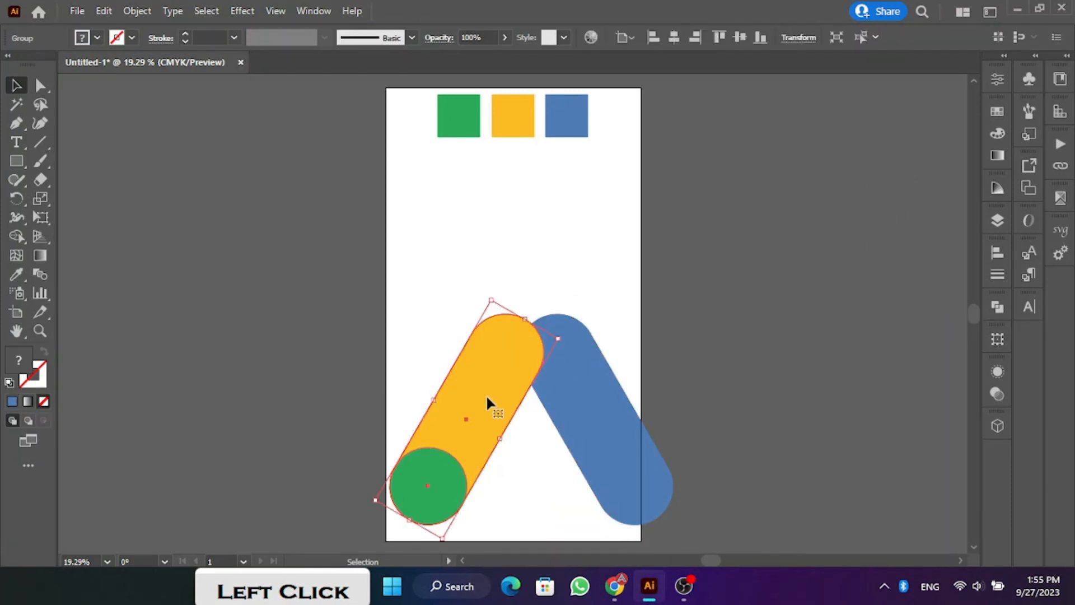
click(676, 37)
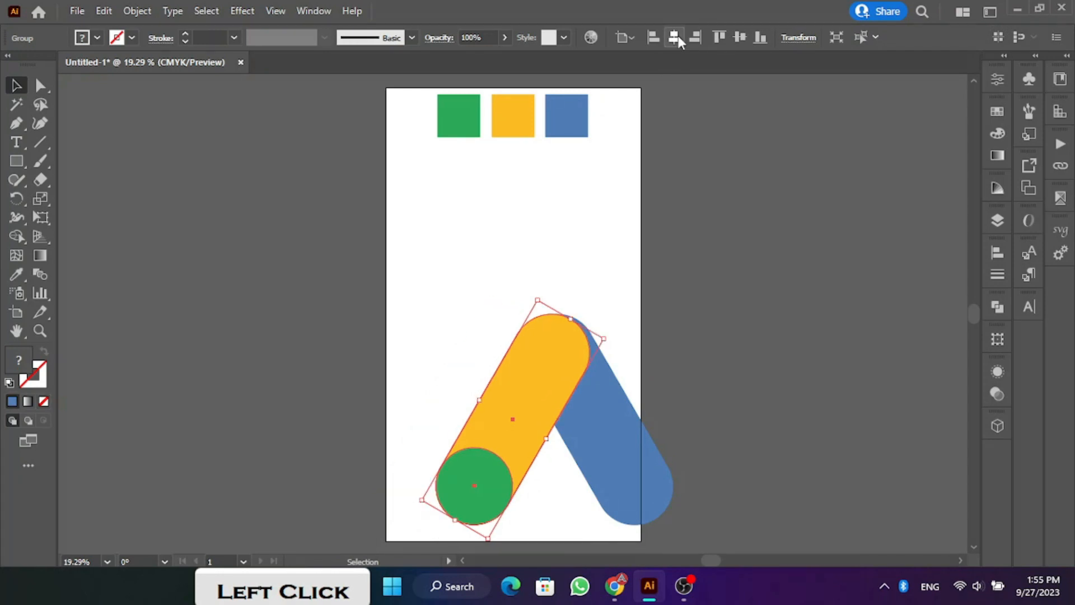
click(740, 37)
click(612, 401)
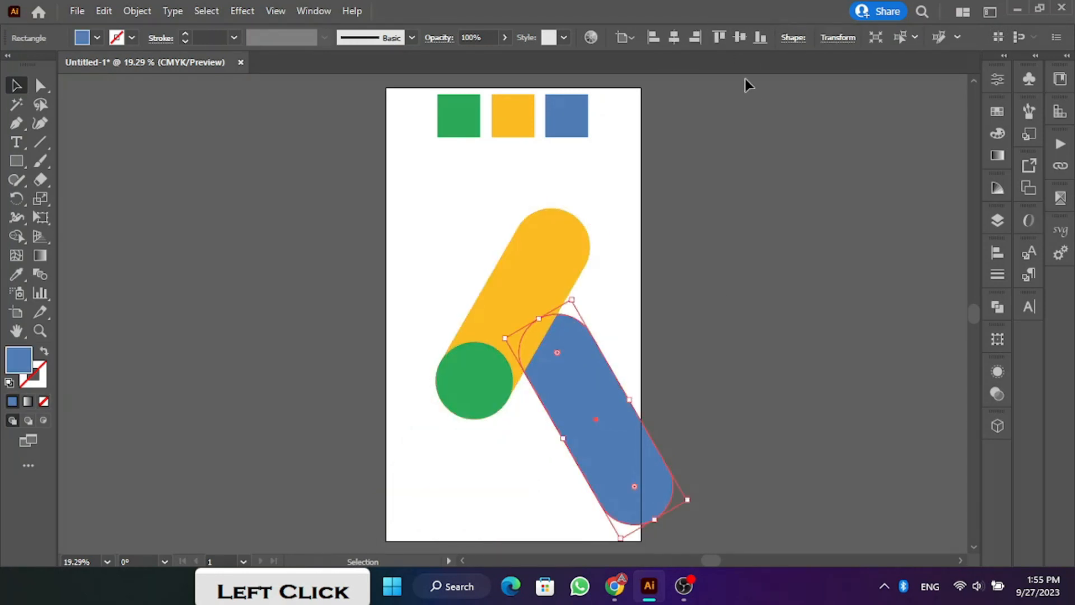
click(675, 44)
click(737, 40)
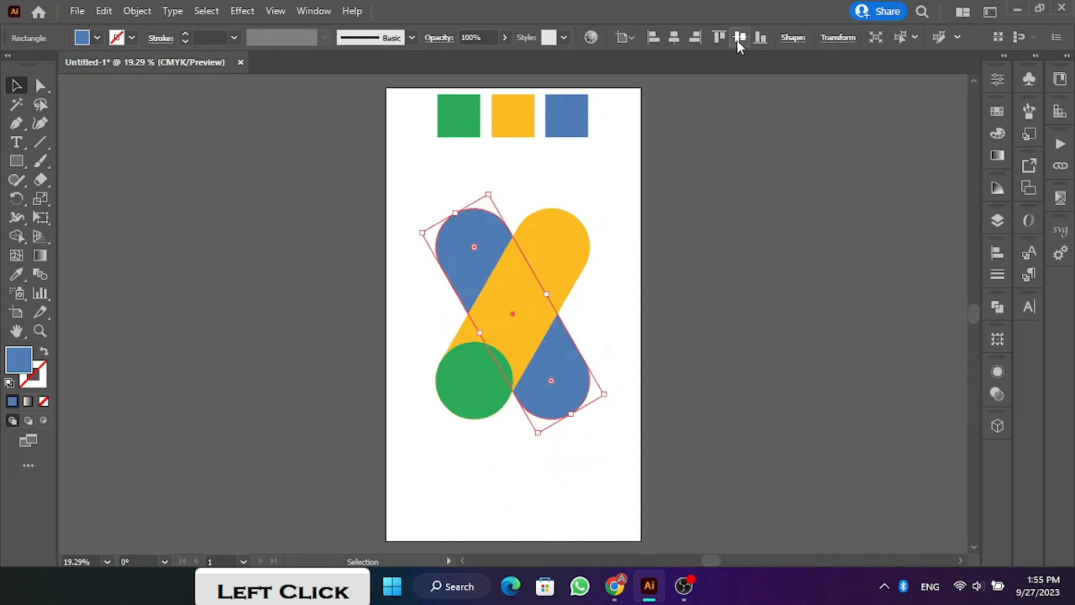
click(637, 287)
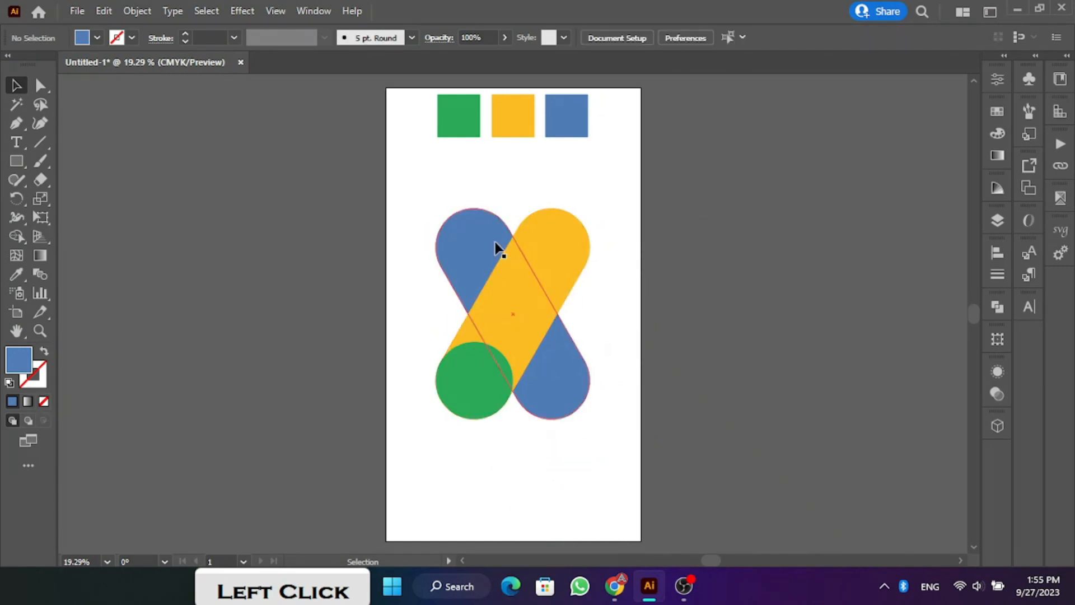
Move the blue pill straight right until its upper end covers the yellow pill's upper end, and bring it to the front.
click(474, 232)
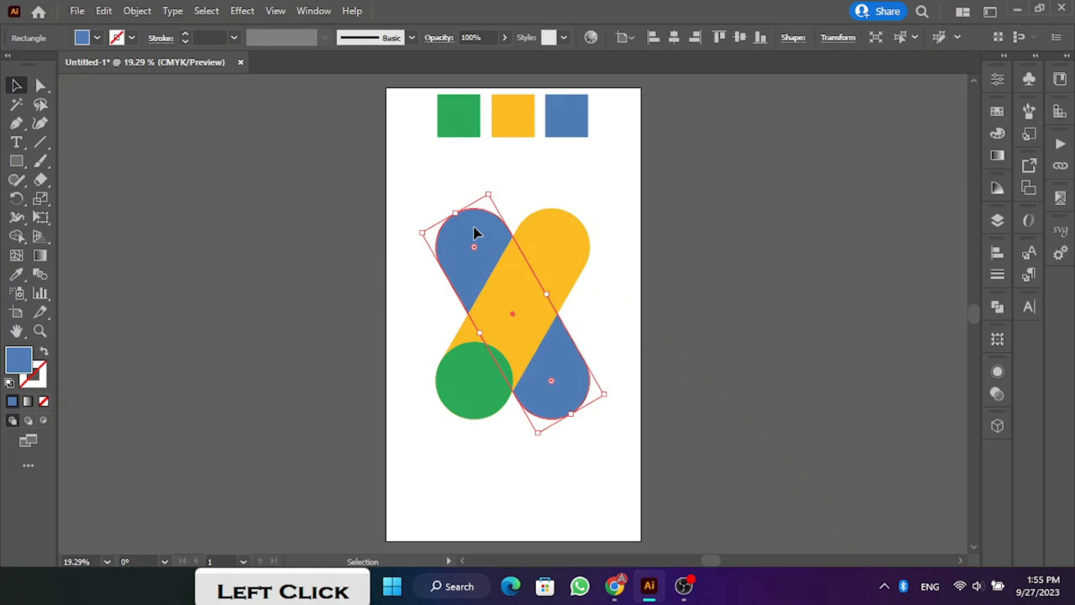
drag(474, 231, 554, 222)
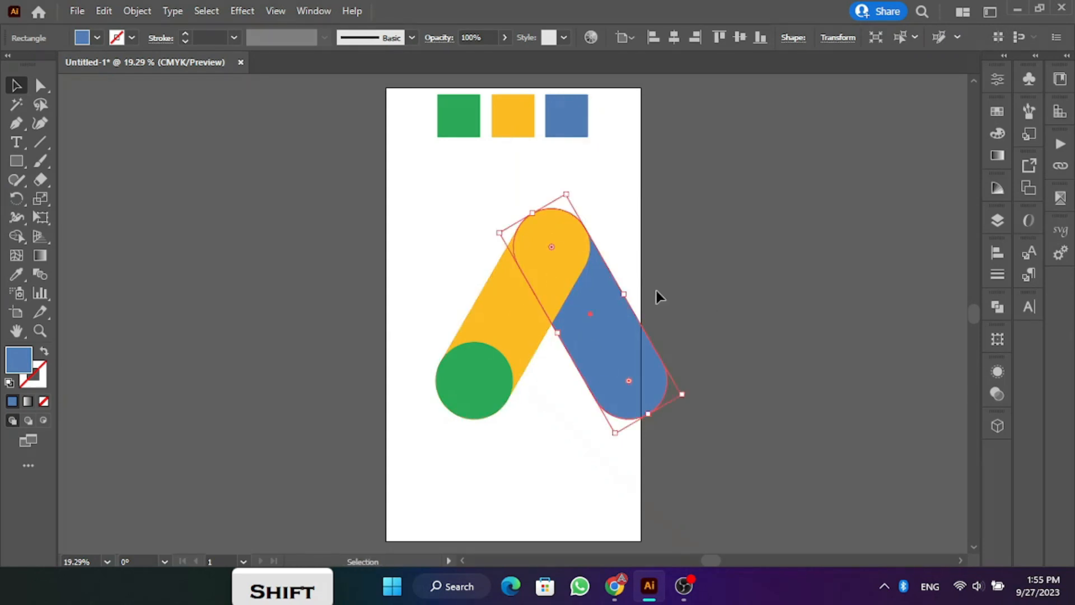
click(589, 278)
right_click(589, 277)
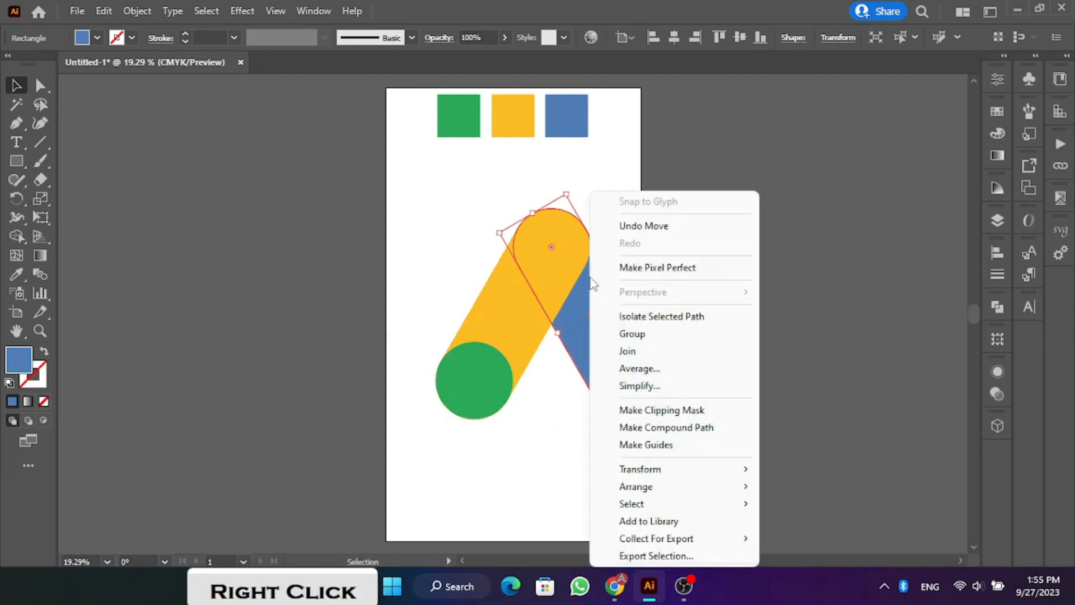
click(670, 487)
click(809, 486)
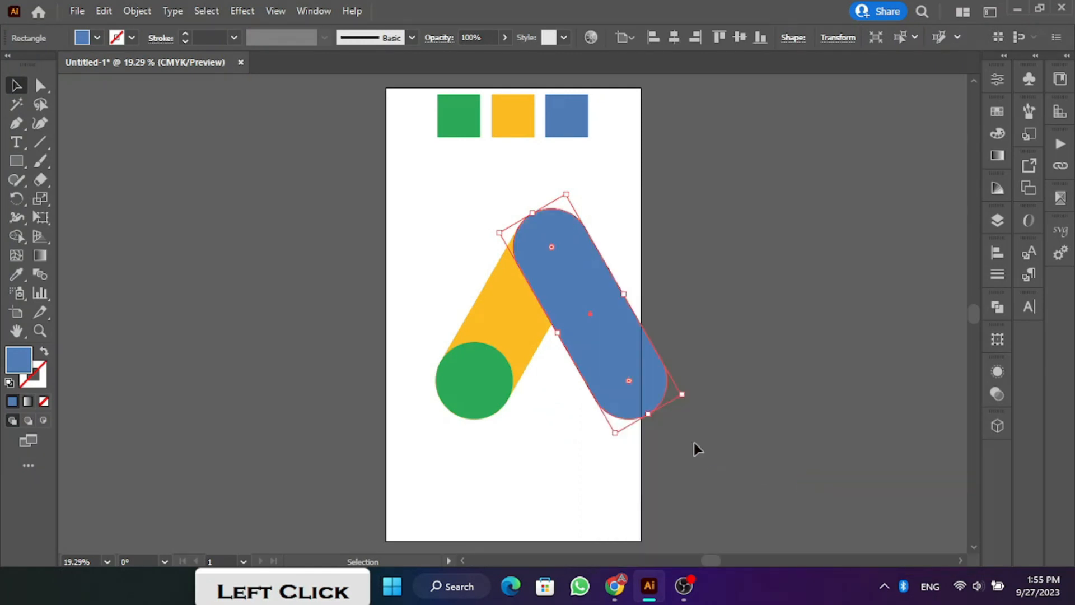
click(654, 227)
Group both pills and the green circle together and center the whole logo on the artboard.
drag(439, 182, 605, 381)
right_click(556, 303)
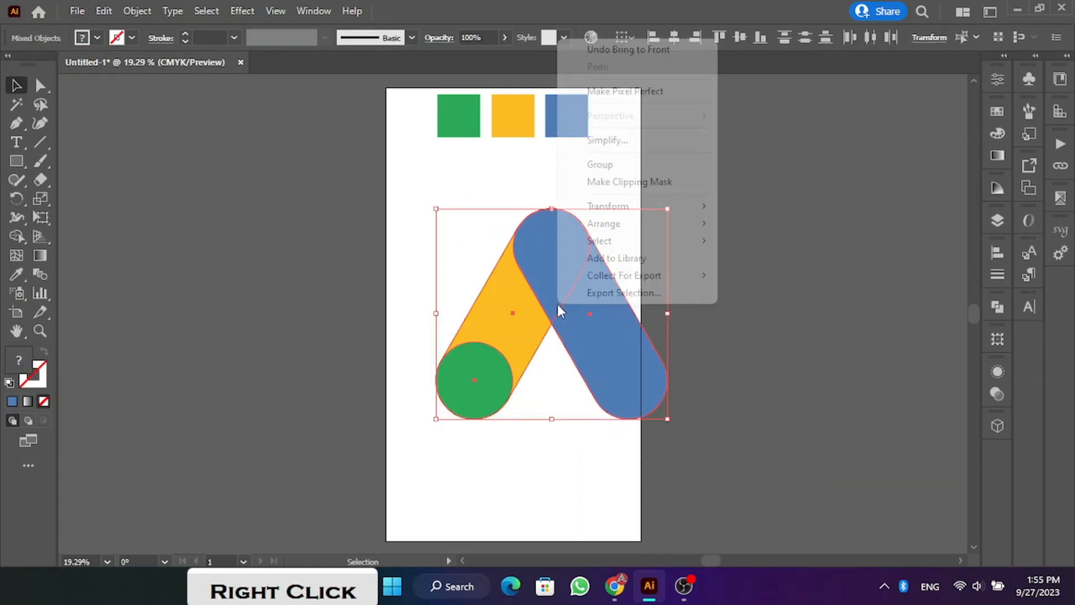
click(592, 166)
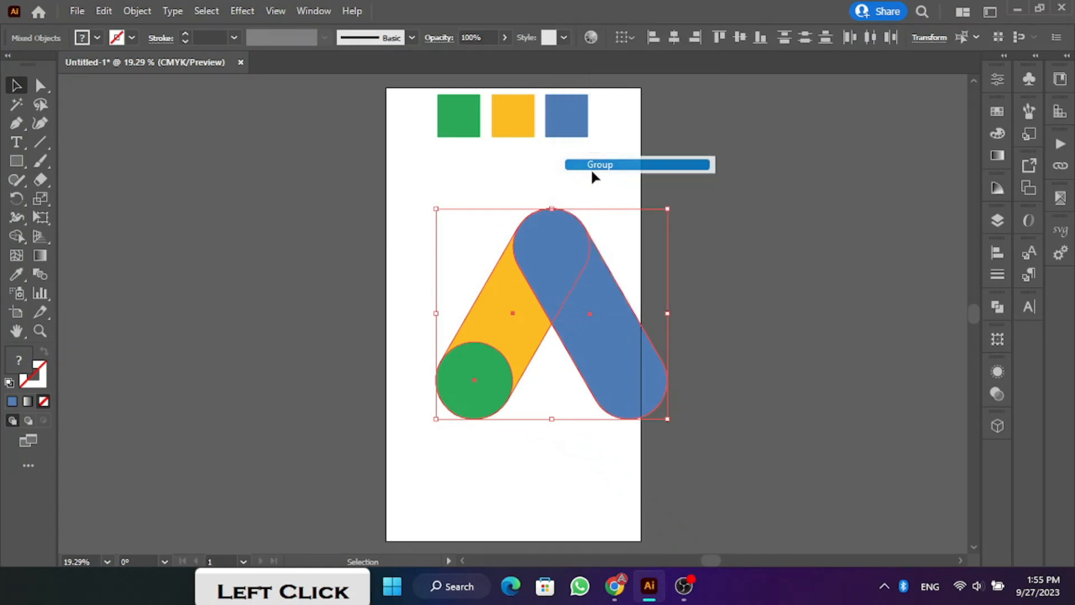
click(673, 38)
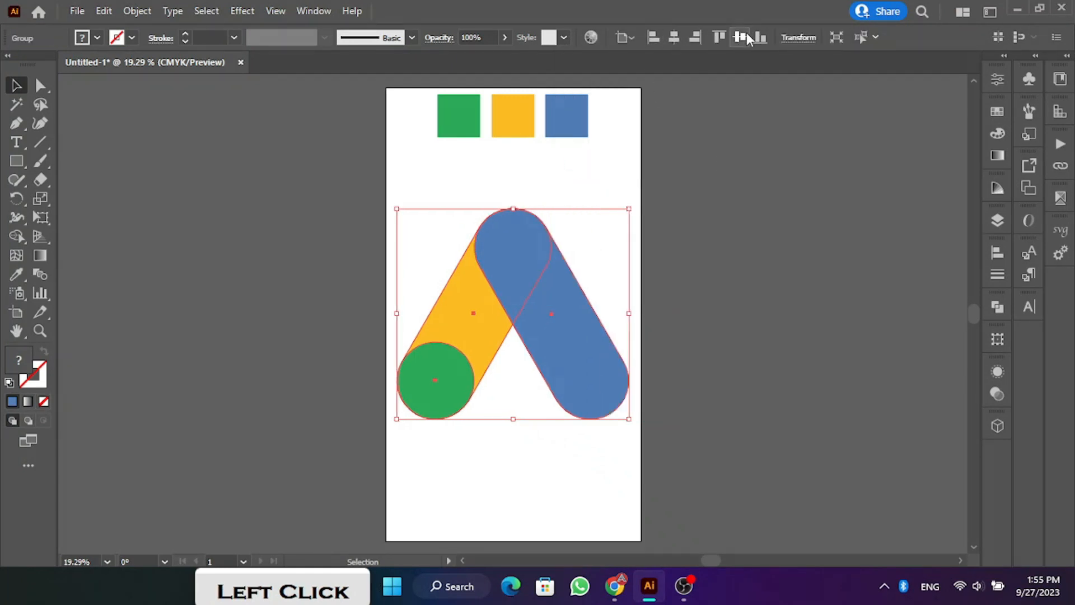
click(696, 239)
drag(403, 174, 626, 439)
click(647, 371)
Delete the green, yellow and blue sample squares above the logo.
drag(405, 94, 598, 118)
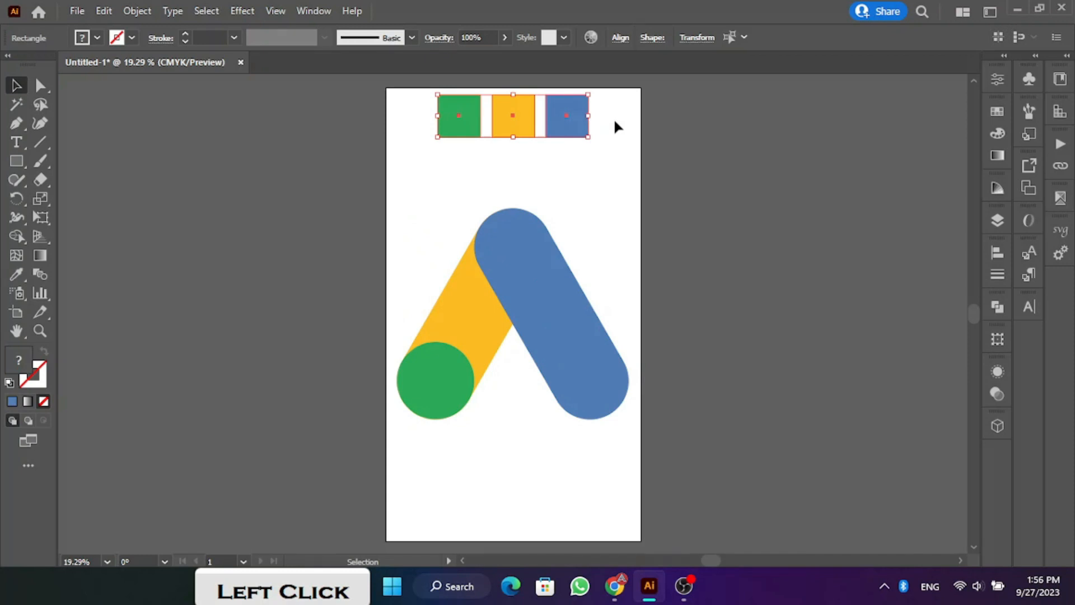
key(Delete)
click(571, 132)
drag(391, 173, 618, 461)
click(707, 387)
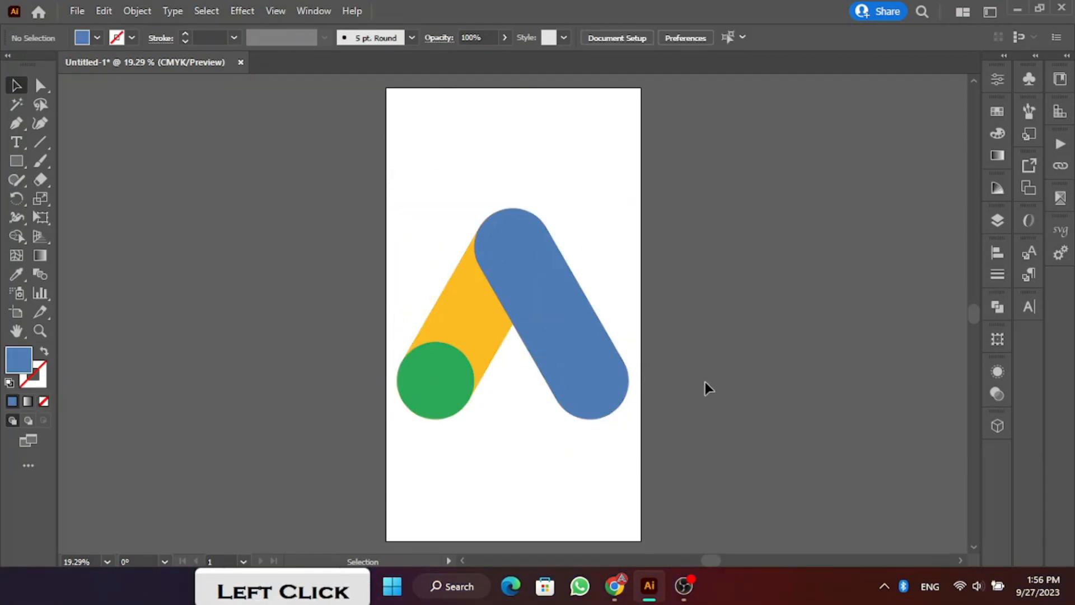